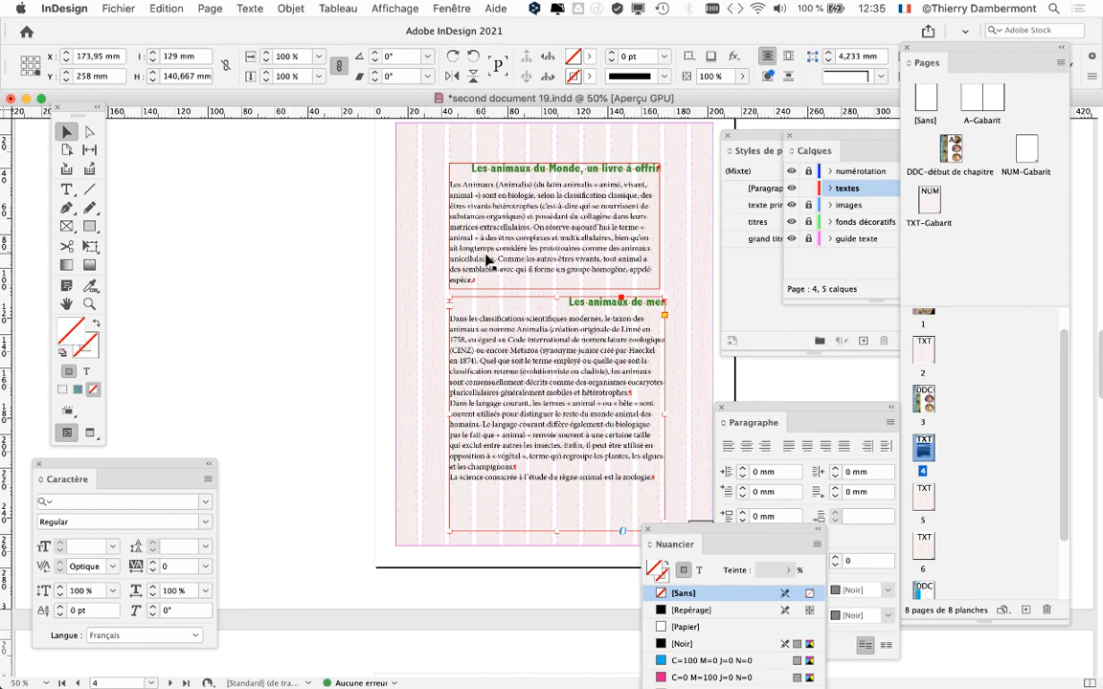
- Narrow the "Les animaux de mer" text frame from its right edge to a width of 126 mm, matching the frame above
{"action": "scroll", "coordinate": [592, 328], "scroll_direction": "up", "scroll_amount": 1}
{"action": "left_click_drag", "start_coordinate": [537, 363], "coordinate": [400, 343]}
{"action": "key", "text": "super+minus"}
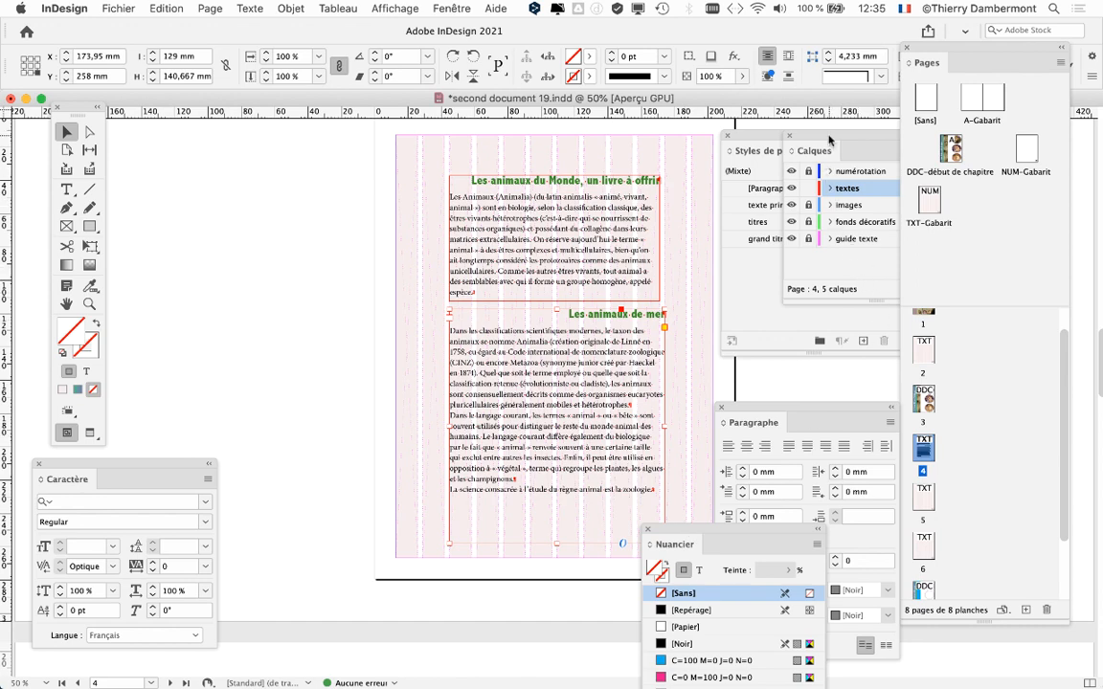
{"action": "left_click_drag", "start_coordinate": [829, 141], "coordinate": [234, 141]}
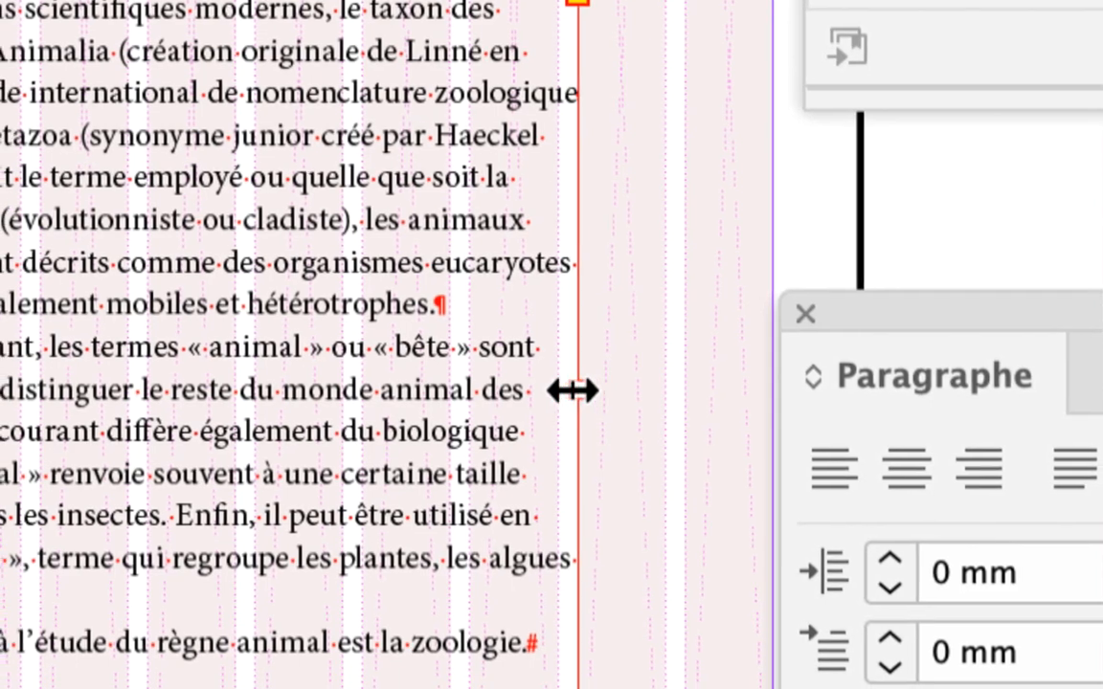
{"action": "left_click_drag", "start_coordinate": [573, 390], "coordinate": [558, 389]}
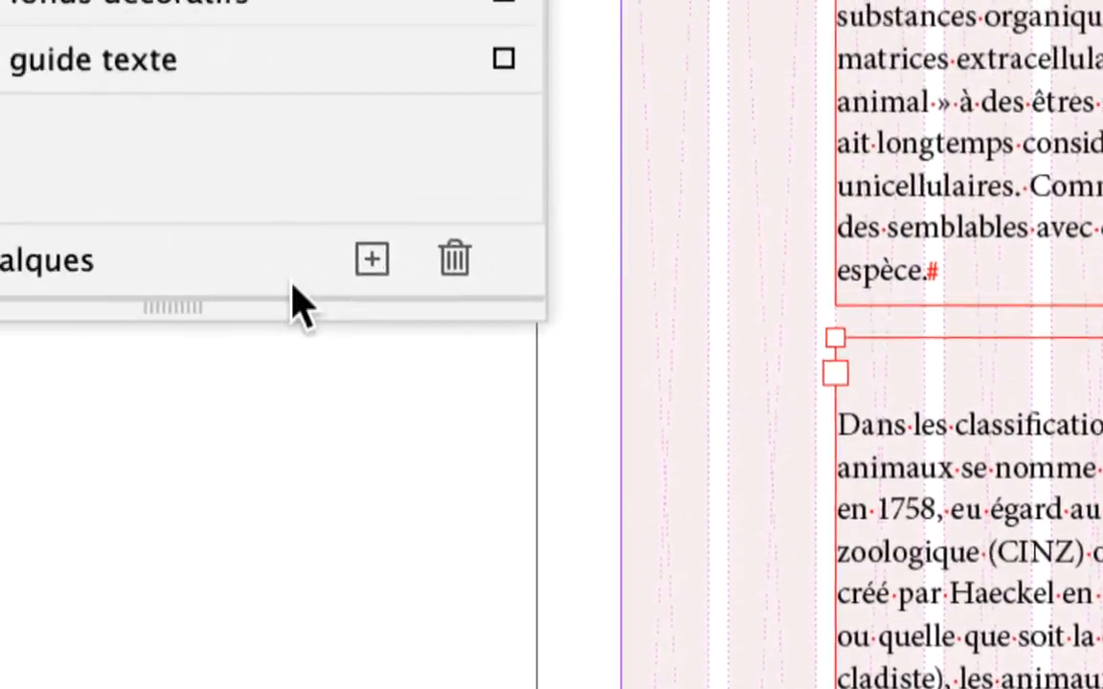
- Hide the guide texte layer and preview the page without frame edges or guides
{"action": "left_click", "coordinate": [201, 235]}
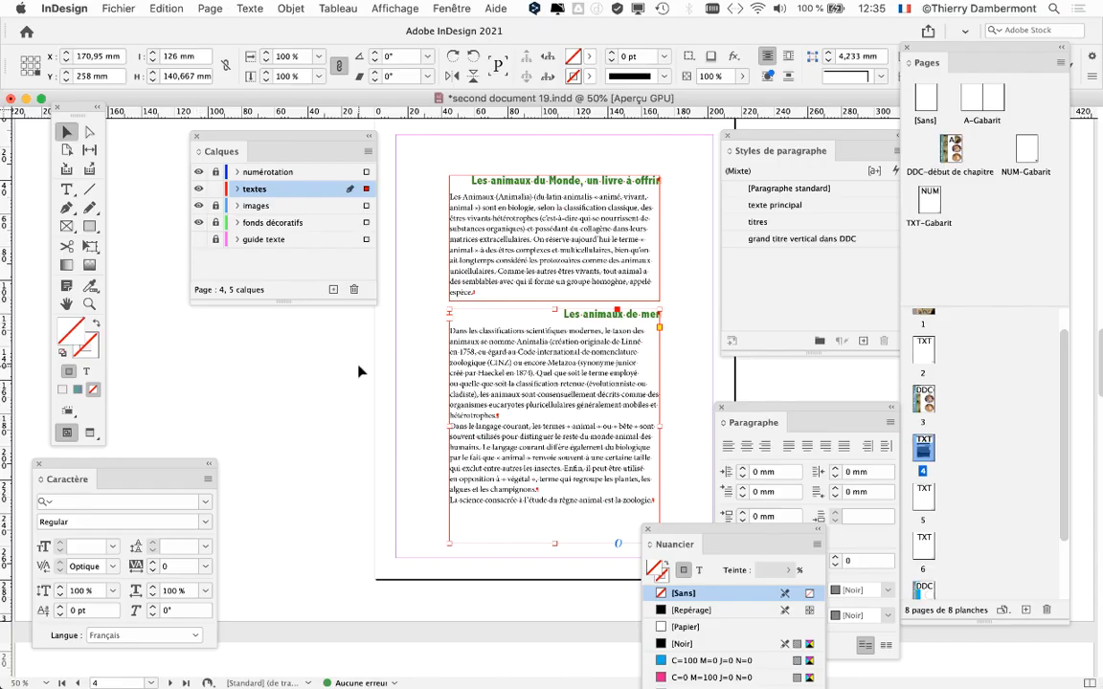
{"action": "left_click", "coordinate": [360, 372]}
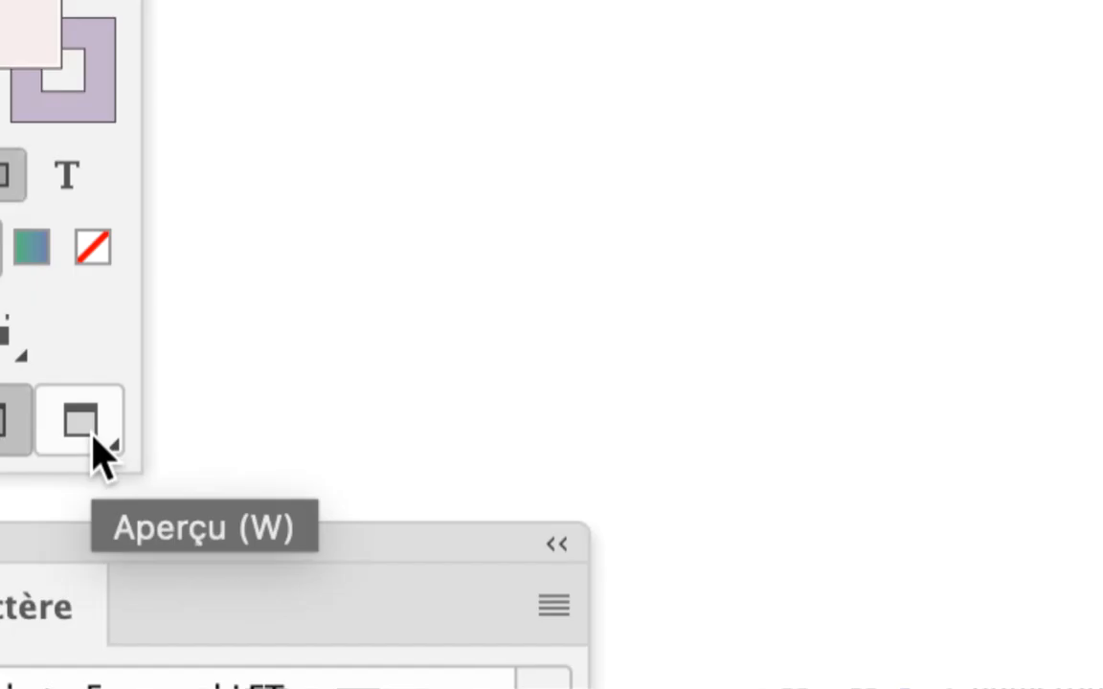
{"action": "left_click", "coordinate": [94, 440]}
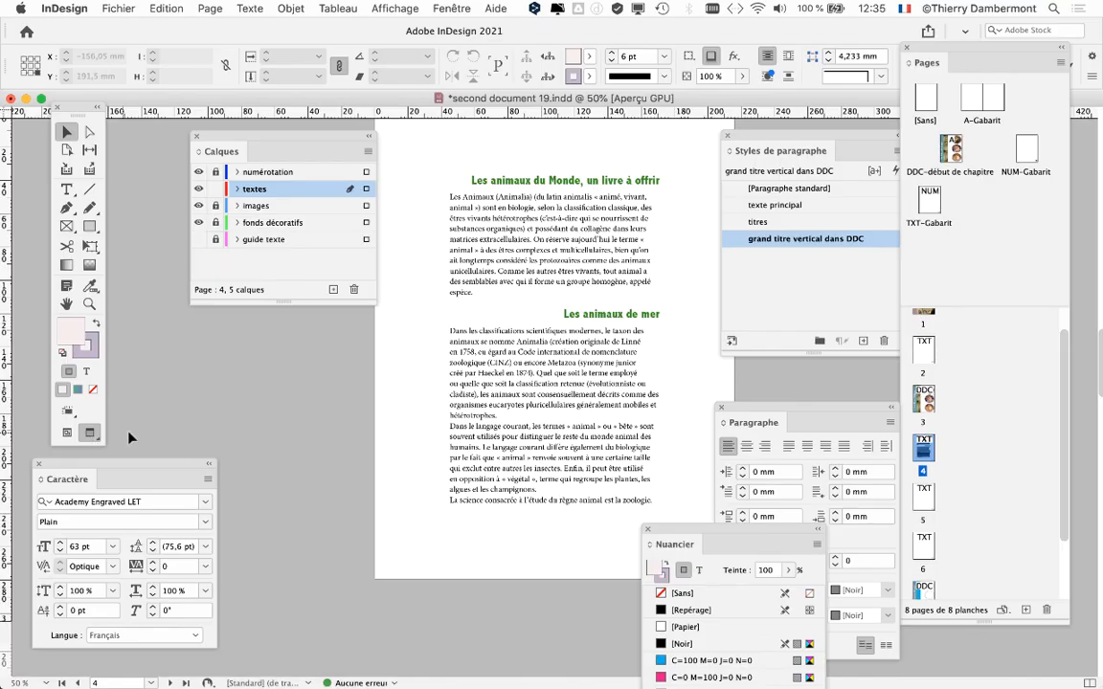
{"action": "left_click_drag", "start_coordinate": [766, 136], "coordinate": [834, 135]}
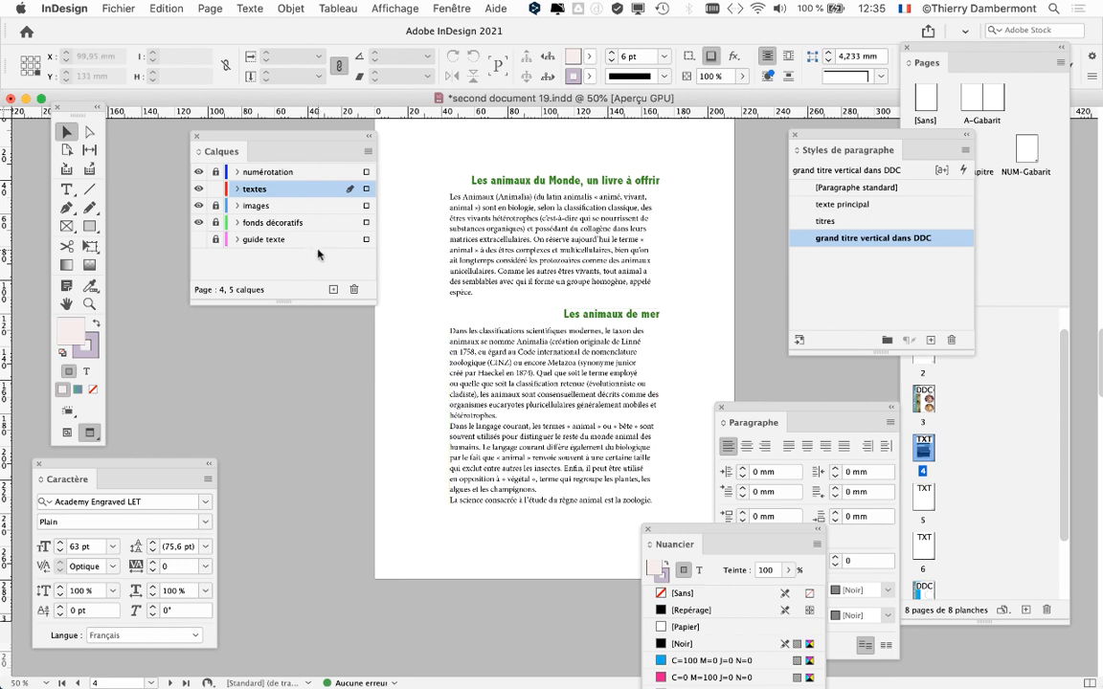
- Return to the normal display and shrink both text frames together from their lower-left corner to about 108 by 218.5 mm
{"action": "left_click", "coordinate": [67, 434]}
{"action": "left_click_drag", "start_coordinate": [373, 227], "coordinate": [475, 380]}
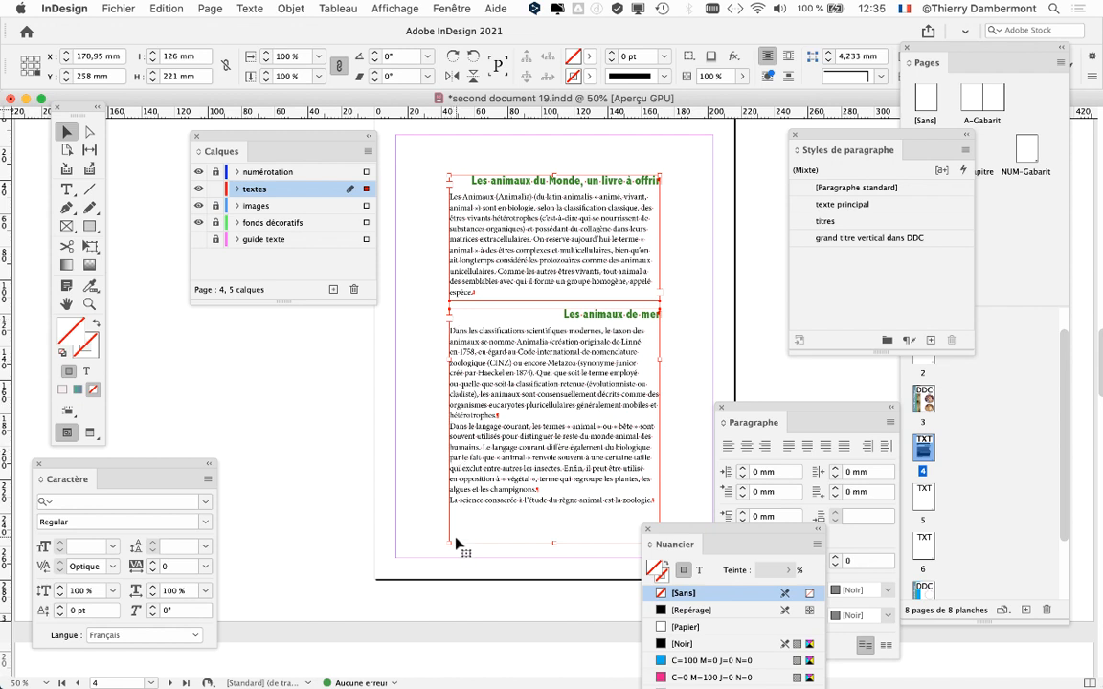
{"action": "left_click_drag", "start_coordinate": [447, 543], "coordinate": [478, 540]}
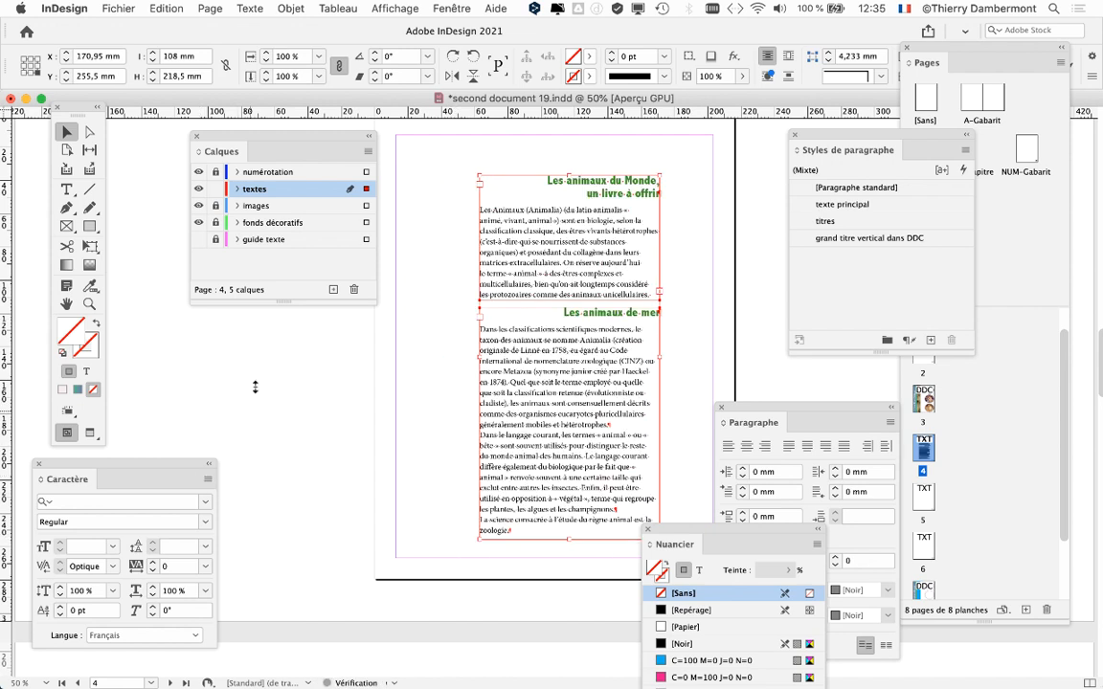
- Show the guide texte layer and align the lower text frame's left edge with the column guide, about 108.9 mm wide
{"action": "left_click", "coordinate": [200, 239]}
{"action": "left_click_drag", "start_coordinate": [478, 320], "coordinate": [476, 317]}
{"action": "scroll", "coordinate": [507, 266], "scroll_direction": "up", "scroll_amount": 4}
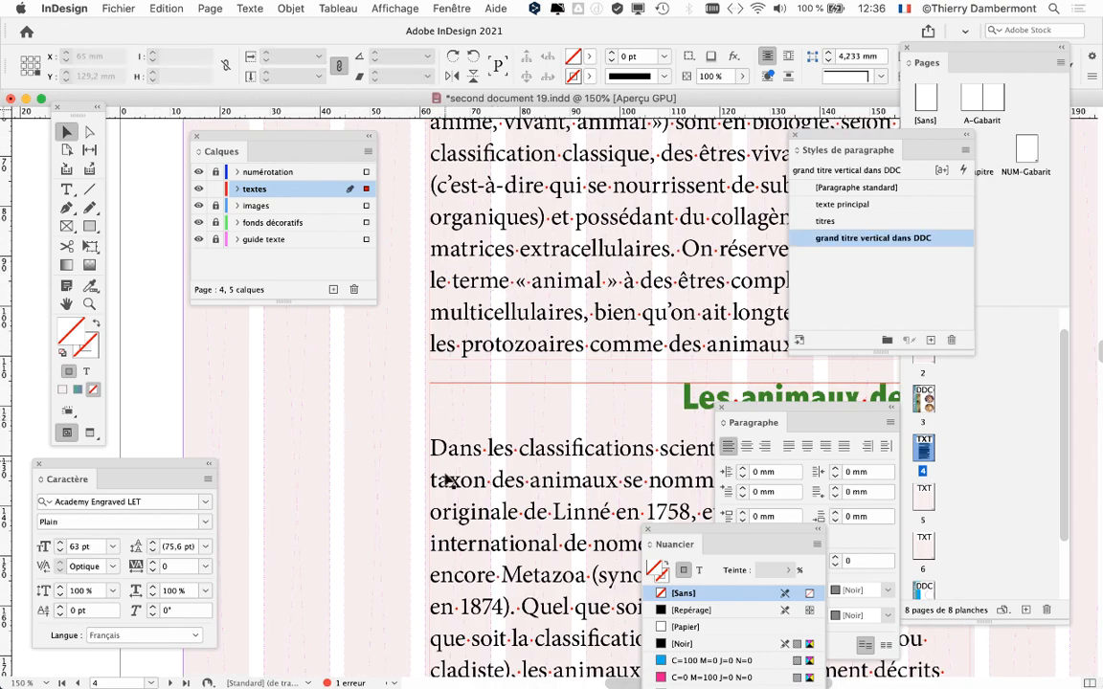
{"action": "scroll", "coordinate": [351, 422], "scroll_direction": "down", "scroll_amount": 5}
{"action": "scroll", "coordinate": [518, 345], "scroll_direction": "down", "scroll_amount": 1}
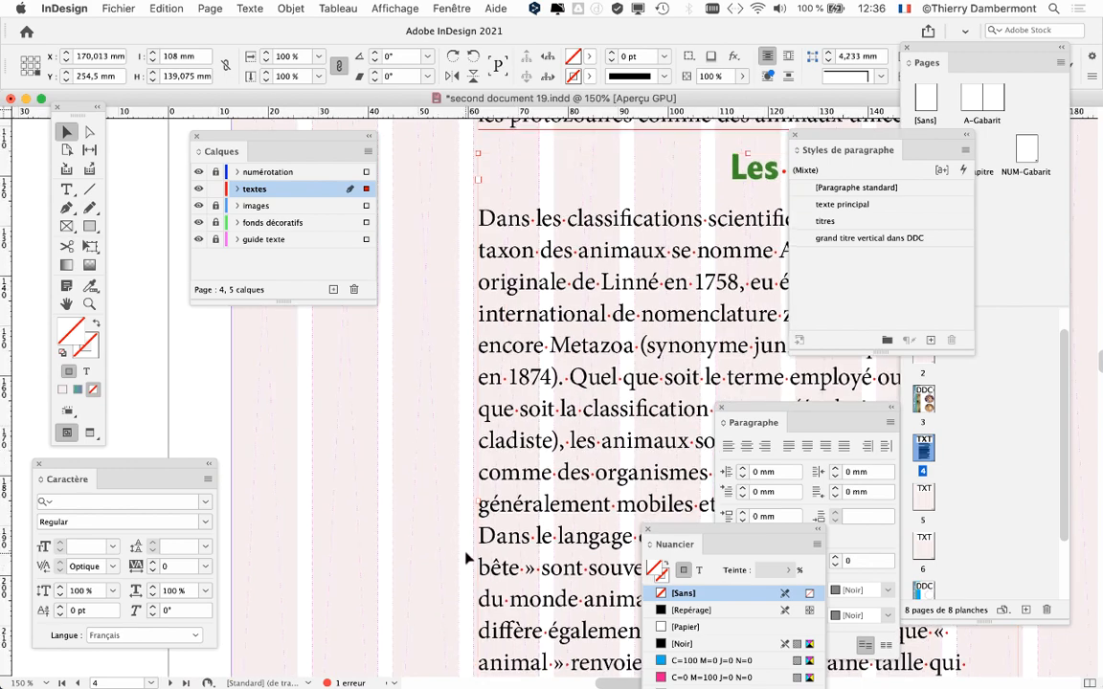
{"action": "left_click_drag", "start_coordinate": [474, 500], "coordinate": [470, 502]}
- Extend the upper text frame's left edge to the same column guide, making it about 108.9 mm wide
{"action": "scroll", "coordinate": [549, 290], "scroll_direction": "up", "scroll_amount": 6}
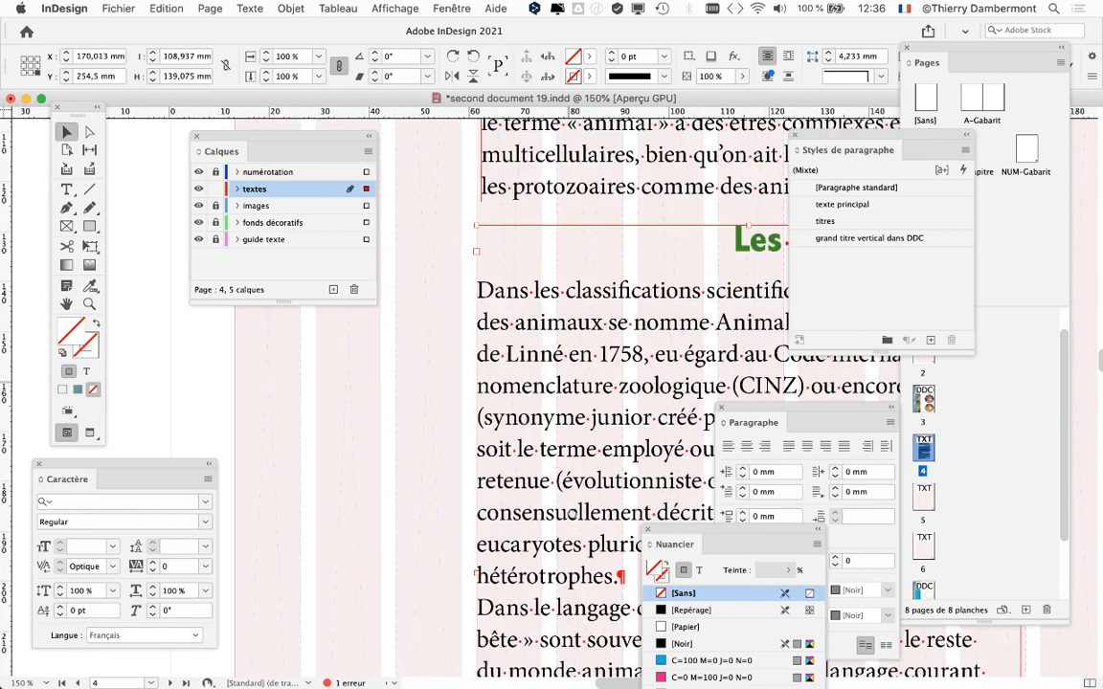
{"action": "left_click", "coordinate": [554, 288]}
{"action": "scroll", "coordinate": [517, 325], "scroll_direction": "up", "scroll_amount": 6}
{"action": "scroll", "coordinate": [450, 393], "scroll_direction": "right", "scroll_amount": 1}
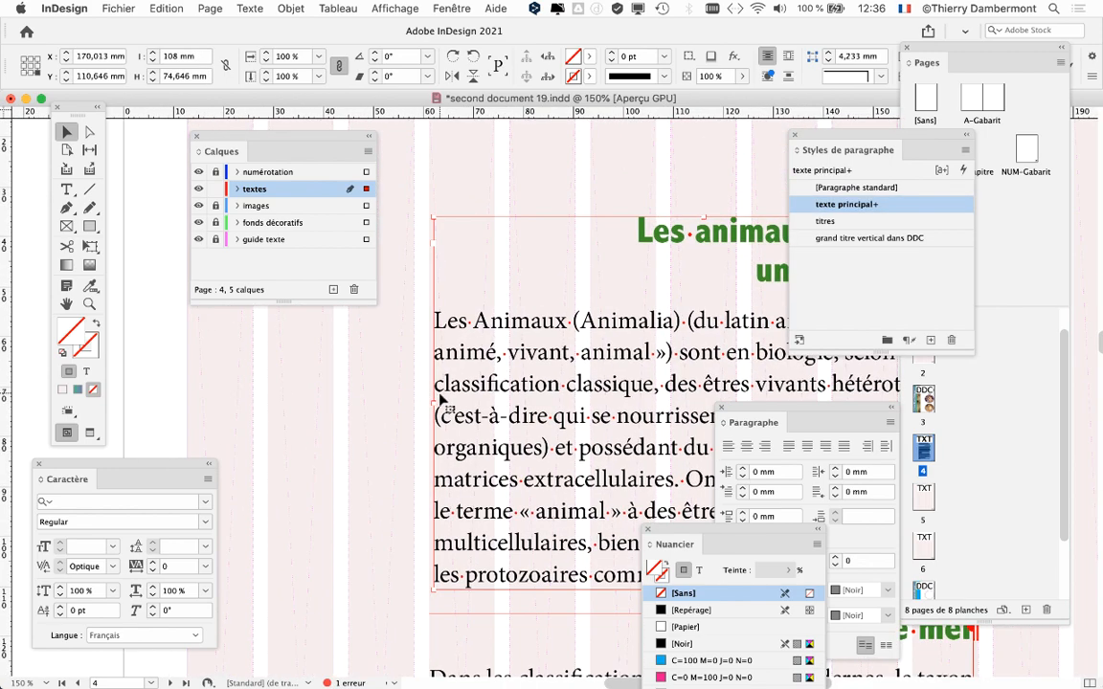
{"action": "left_click_drag", "start_coordinate": [429, 404], "coordinate": [425, 404]}
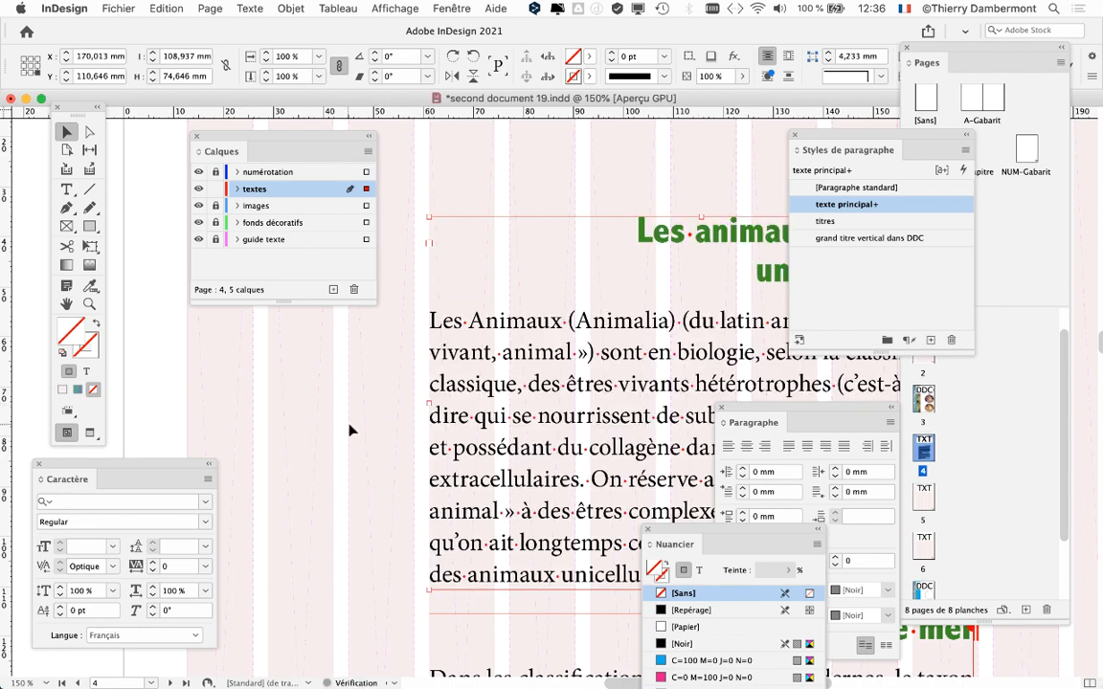
- Switch to preview mode and hide the guide texte layer to view the whole page
{"action": "left_click", "coordinate": [136, 372]}
{"action": "key", "text": "w"}
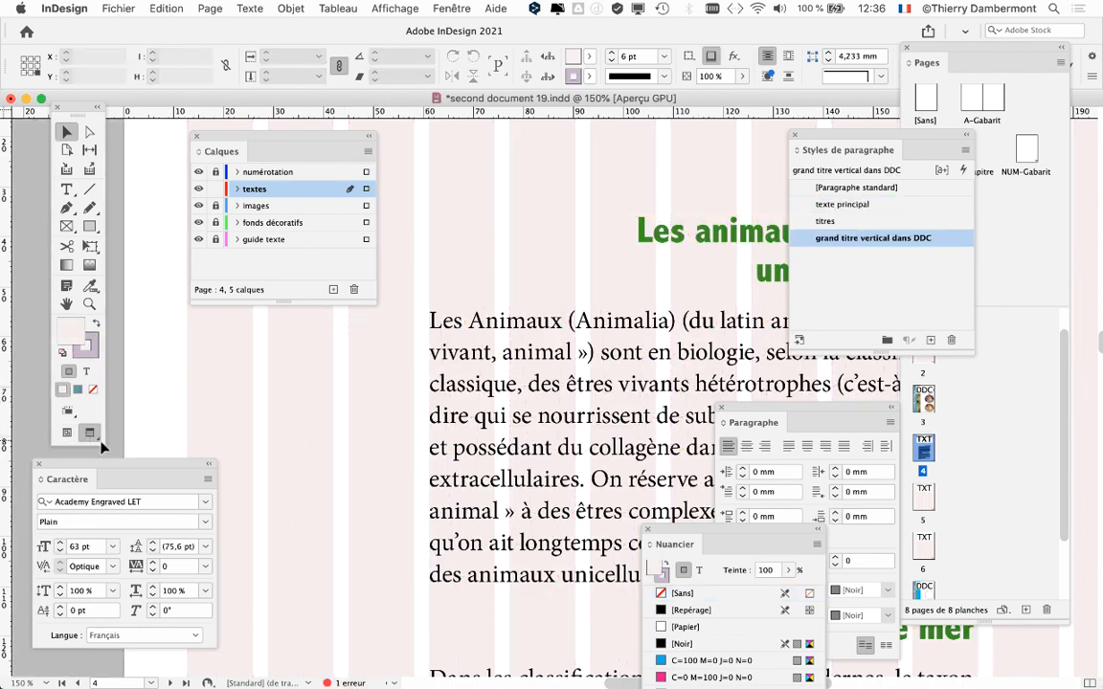
{"action": "left_click", "coordinate": [199, 239]}
{"action": "key", "text": "super+minus"}
{"action": "key", "text": "super+minus"}
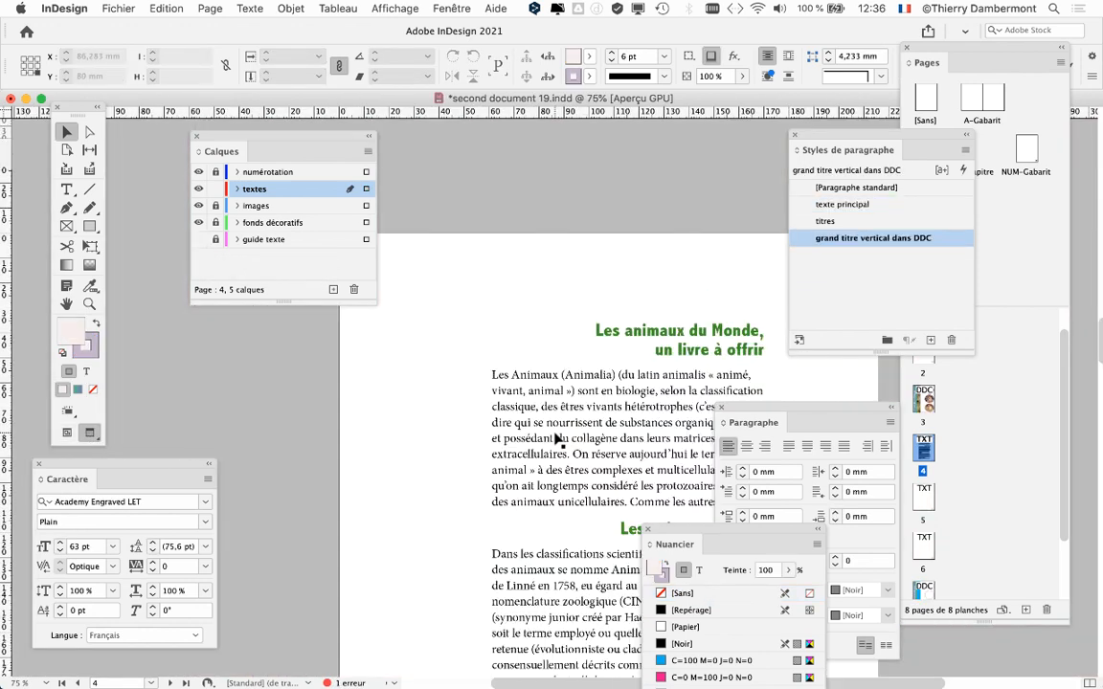
{"action": "key", "text": "super+minus"}
{"action": "scroll", "coordinate": [496, 373], "scroll_direction": "down", "scroll_amount": 5}
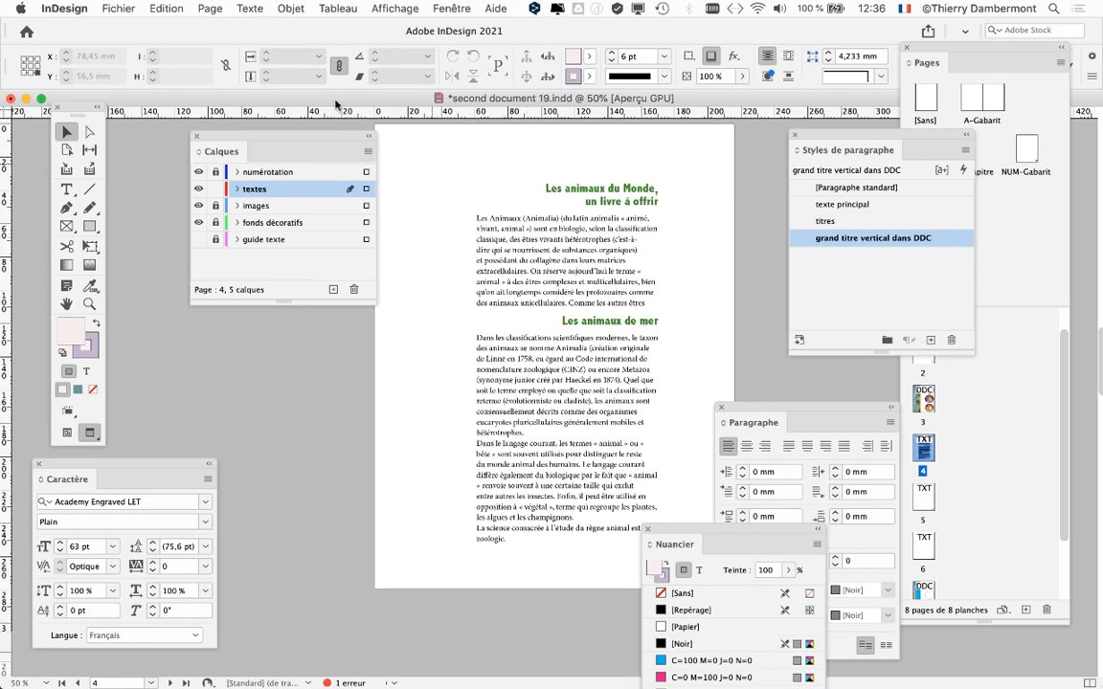
- Save the document under the new name second document 20.indd
{"action": "left_click", "coordinate": [118, 9]}
{"action": "left_click", "coordinate": [164, 113]}
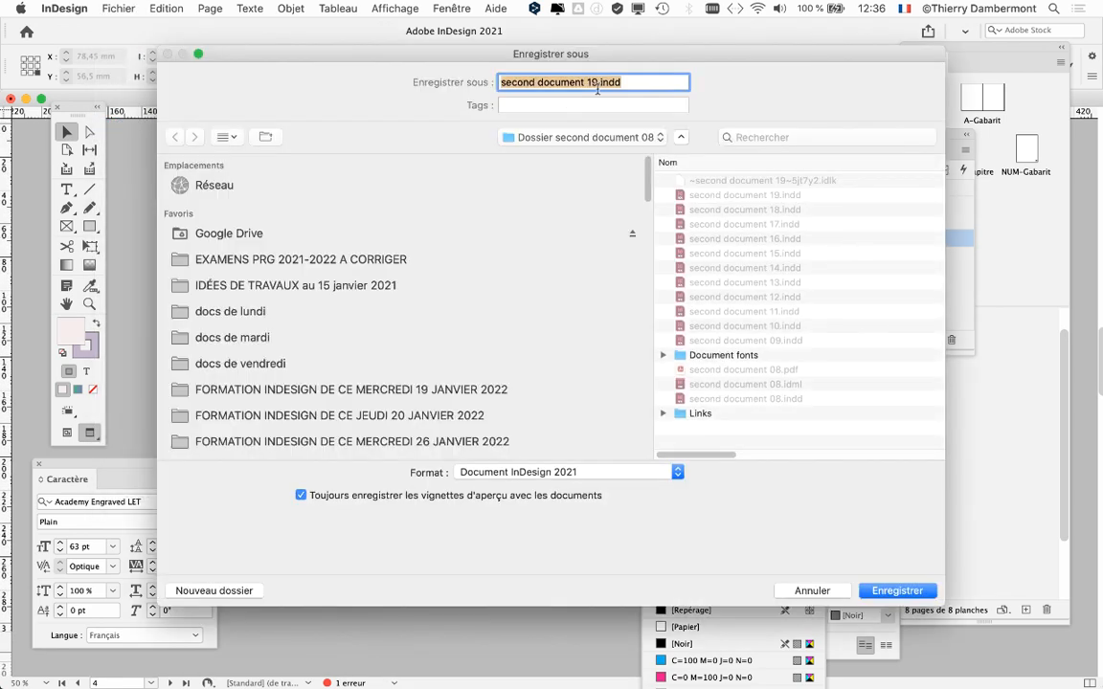
{"action": "left_click", "coordinate": [597, 84]}
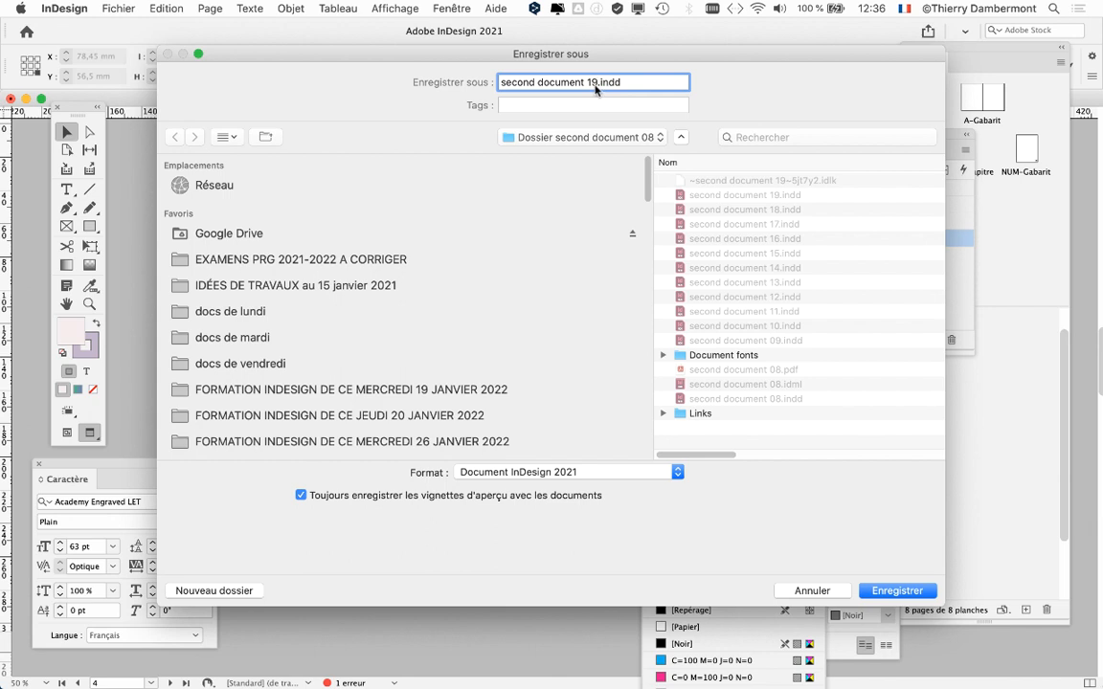
{"action": "left_click", "coordinate": [897, 590]}
- Close the Nuancier and Paragraphe panels and reposition the Calques and Styles de paragraphe panels around the page
{"action": "left_click_drag", "start_coordinate": [253, 137], "coordinate": [202, 139]}
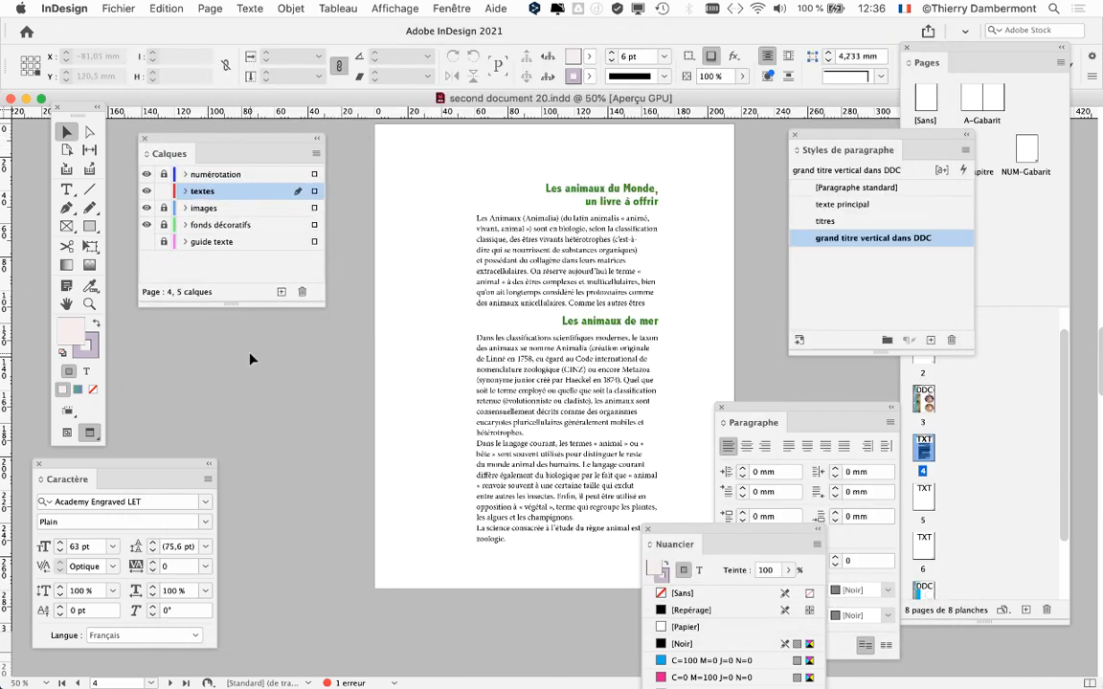
{"action": "scroll", "coordinate": [513, 430], "scroll_direction": "up", "scroll_amount": 1}
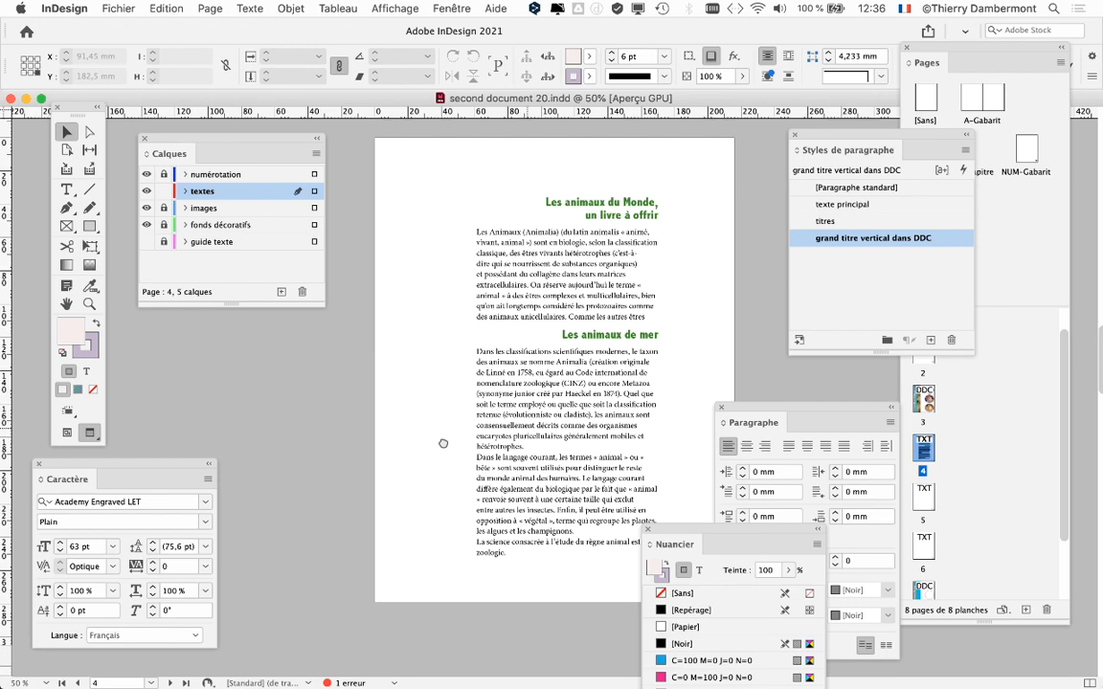
{"action": "left_click", "coordinate": [650, 529]}
{"action": "left_click", "coordinate": [648, 366]}
{"action": "left_click_drag", "start_coordinate": [833, 150], "coordinate": [756, 195]}
- Edit the texte principal paragraph style to set its font size to 12 pt
{"action": "left_click", "coordinate": [810, 251]}
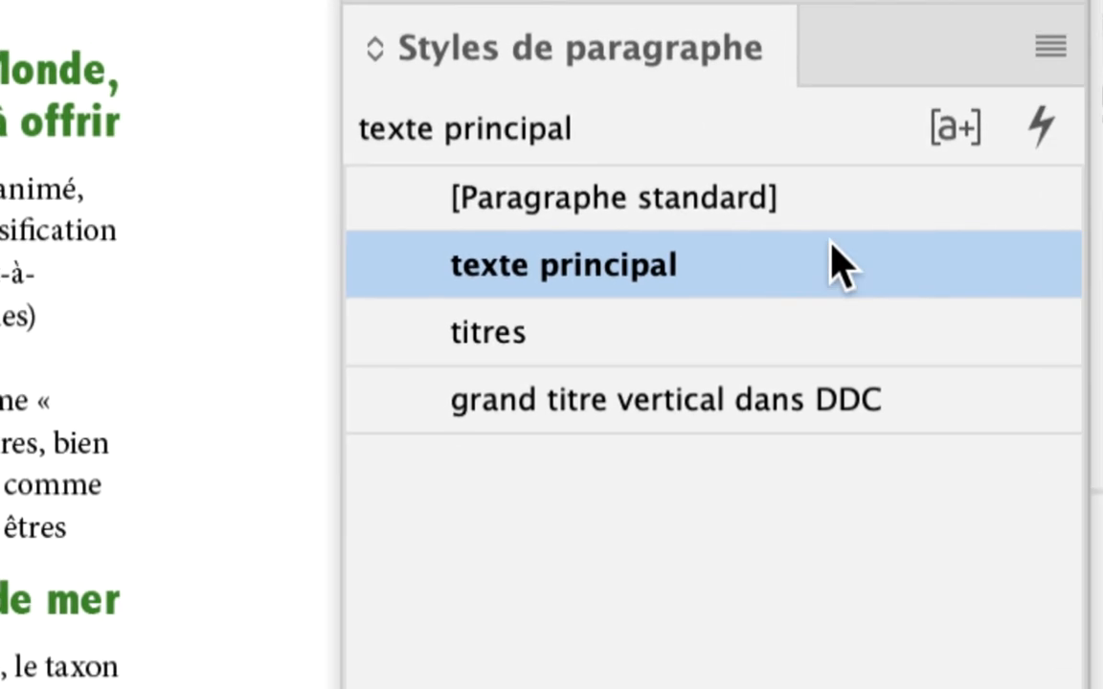
{"action": "left_click", "coordinate": [831, 270]}
{"action": "left_click", "coordinate": [847, 270]}
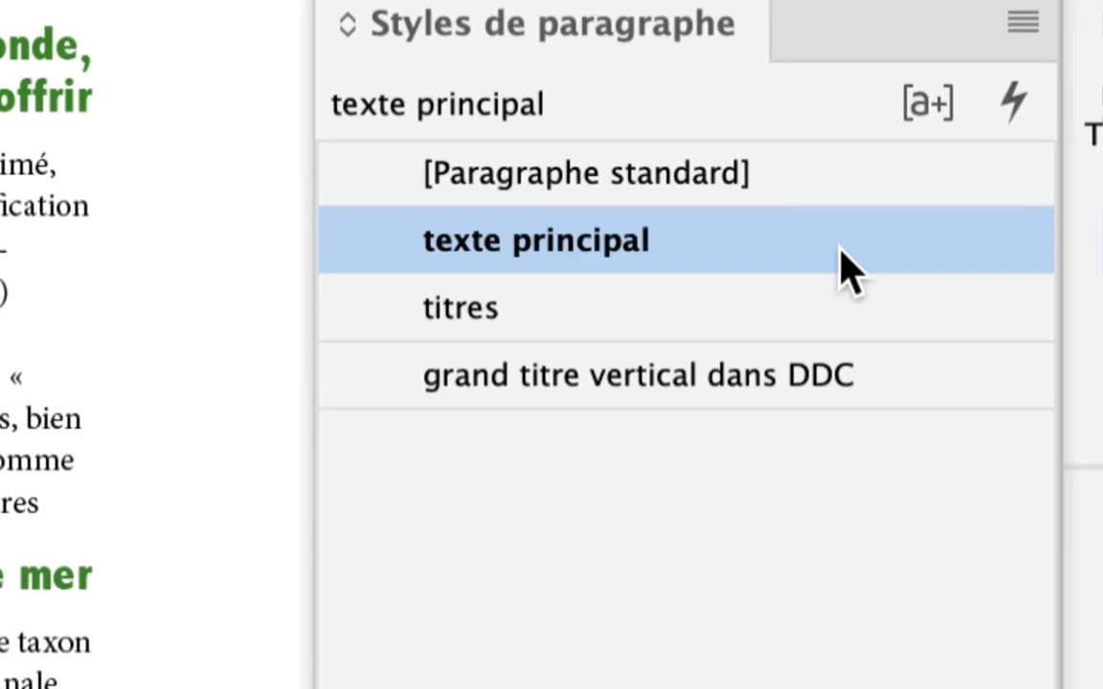
{"action": "double_click", "coordinate": [876, 268]}
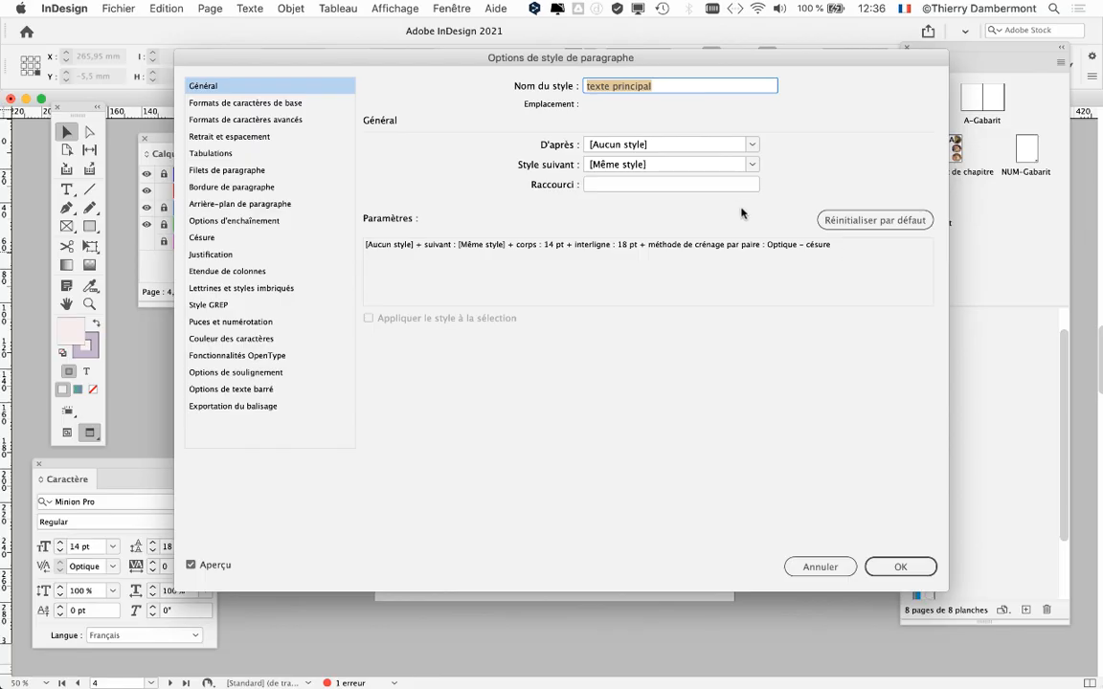
{"action": "left_click_drag", "start_coordinate": [277, 56], "coordinate": [772, 50]}
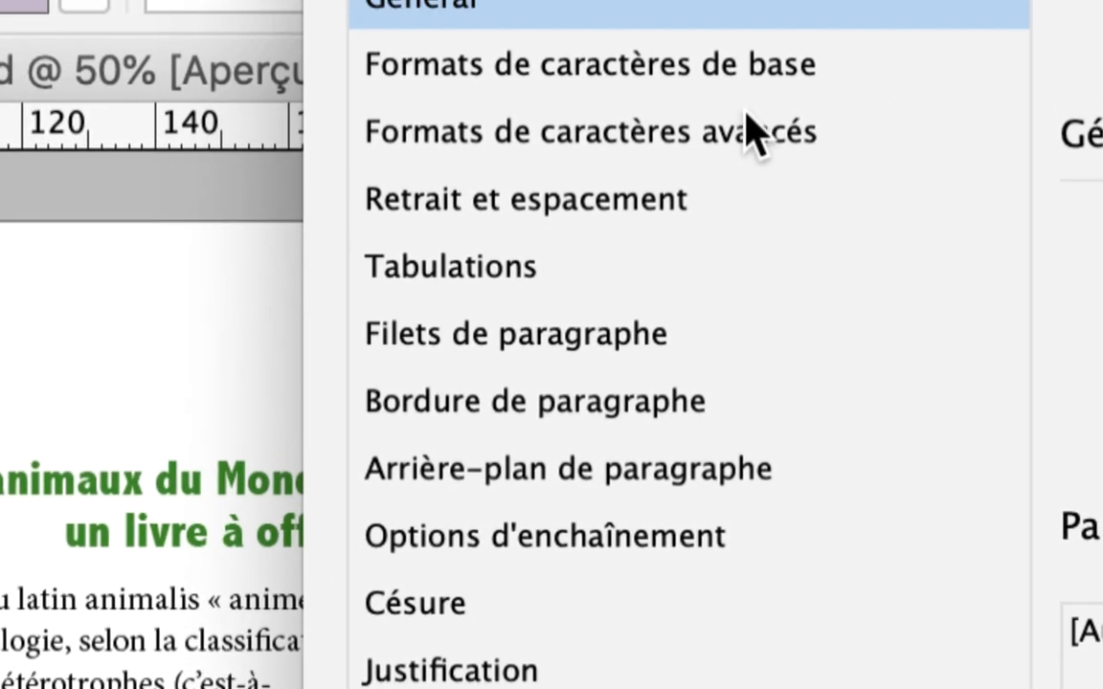
{"action": "left_click", "coordinate": [759, 99]}
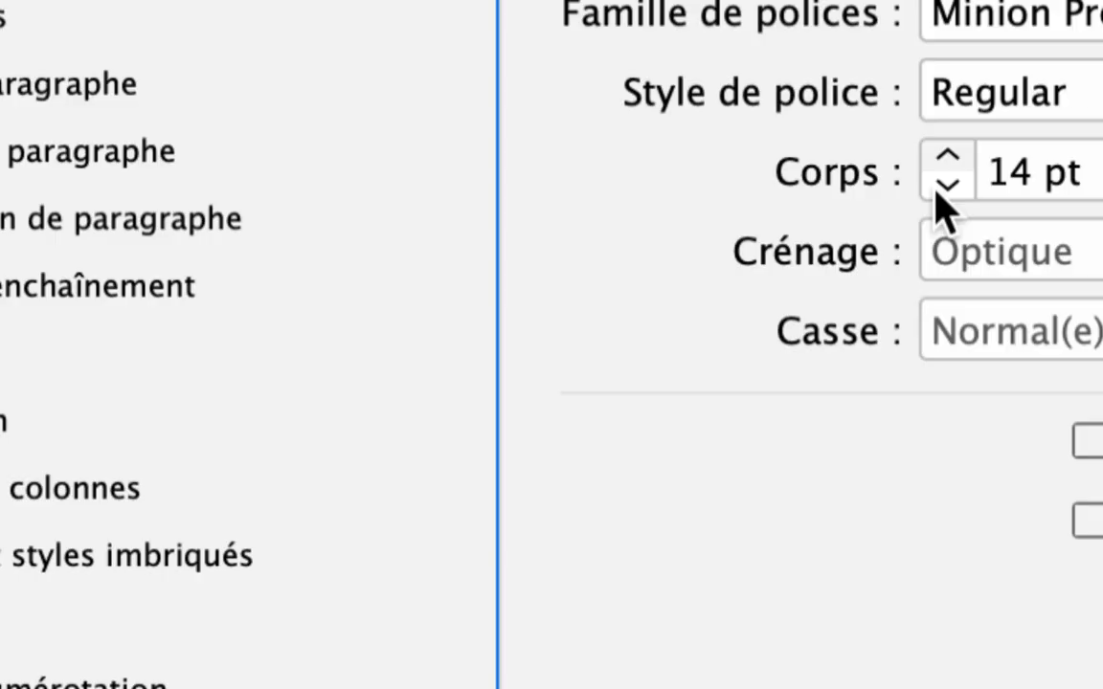
{"action": "left_click", "coordinate": [943, 186]}
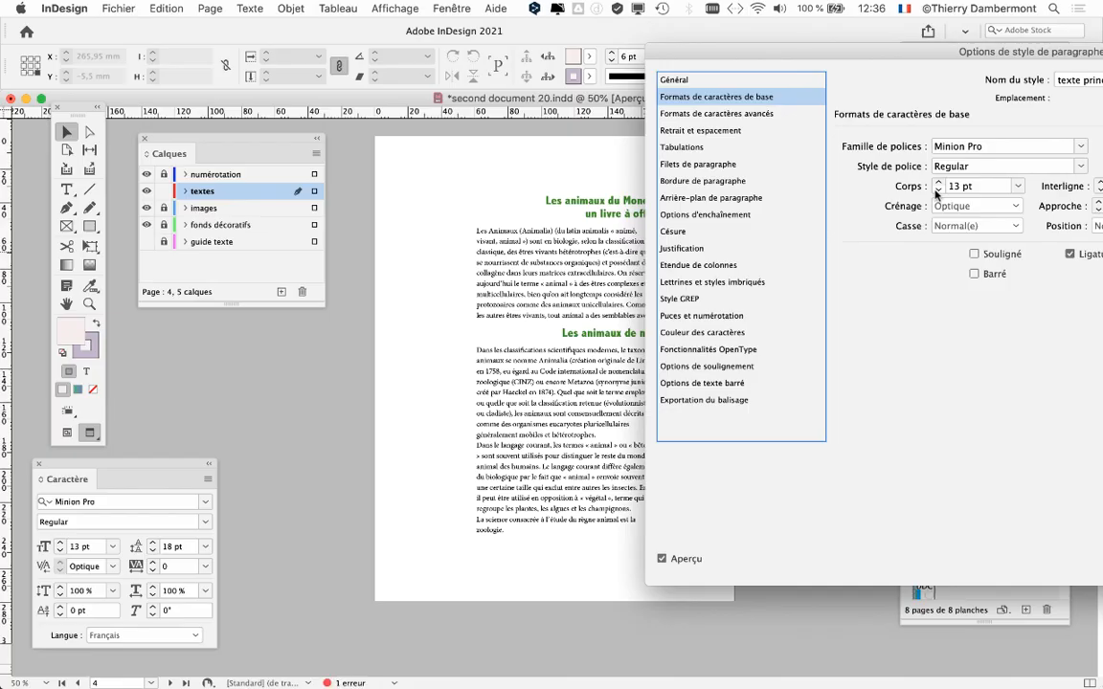
{"action": "left_click", "coordinate": [937, 191]}
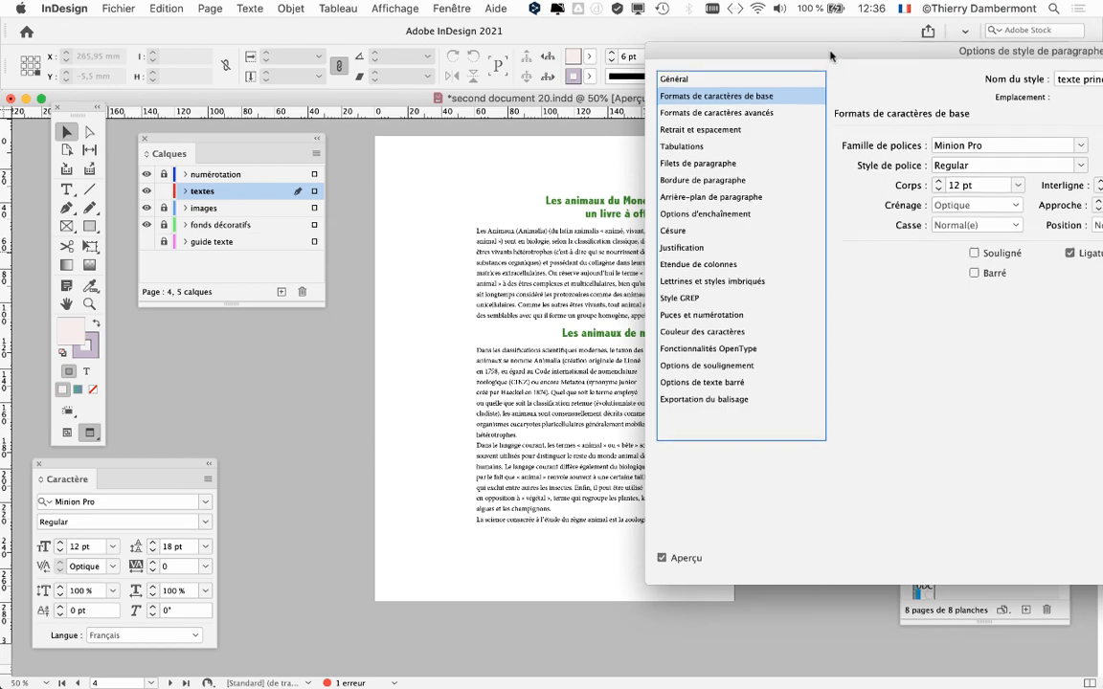
{"action": "left_click_drag", "start_coordinate": [827, 49], "coordinate": [427, 47]}
{"action": "left_click", "coordinate": [970, 568]}
- Move the Calques and Styles de paragraphe panels clear of the enlarged body text
{"action": "scroll", "coordinate": [530, 331], "scroll_direction": "up", "scroll_amount": 3}
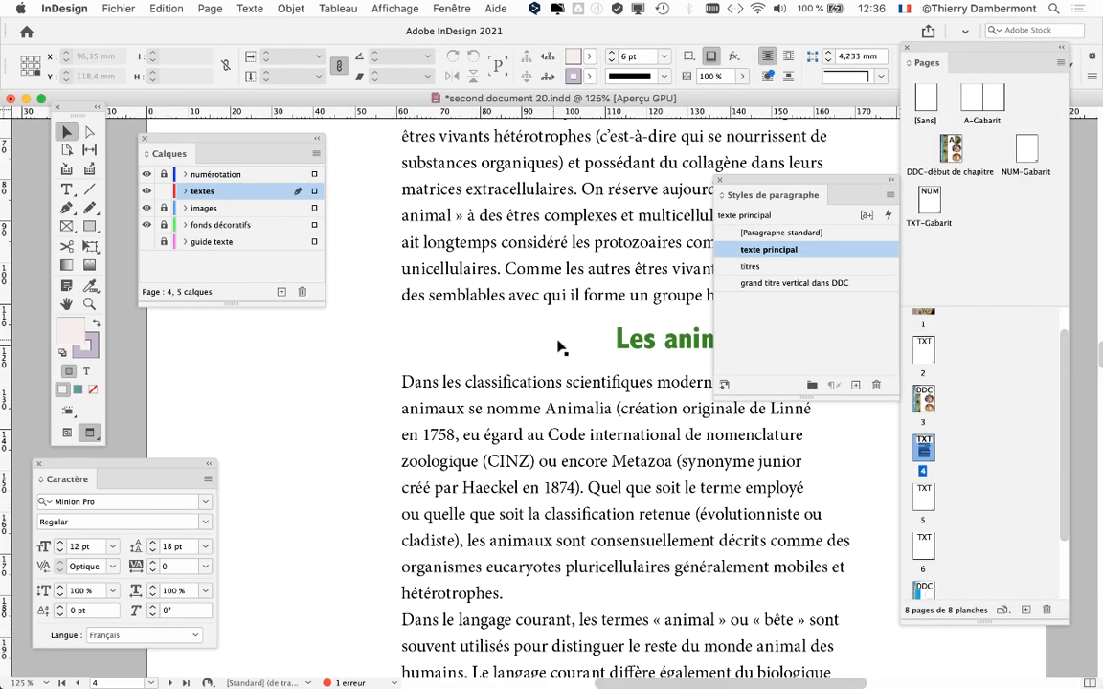
{"action": "left_click_drag", "start_coordinate": [549, 354], "coordinate": [243, 431]}
{"action": "left_click_drag", "start_coordinate": [203, 138], "coordinate": [772, 617]}
{"action": "left_click_drag", "start_coordinate": [754, 180], "coordinate": [685, 146]}
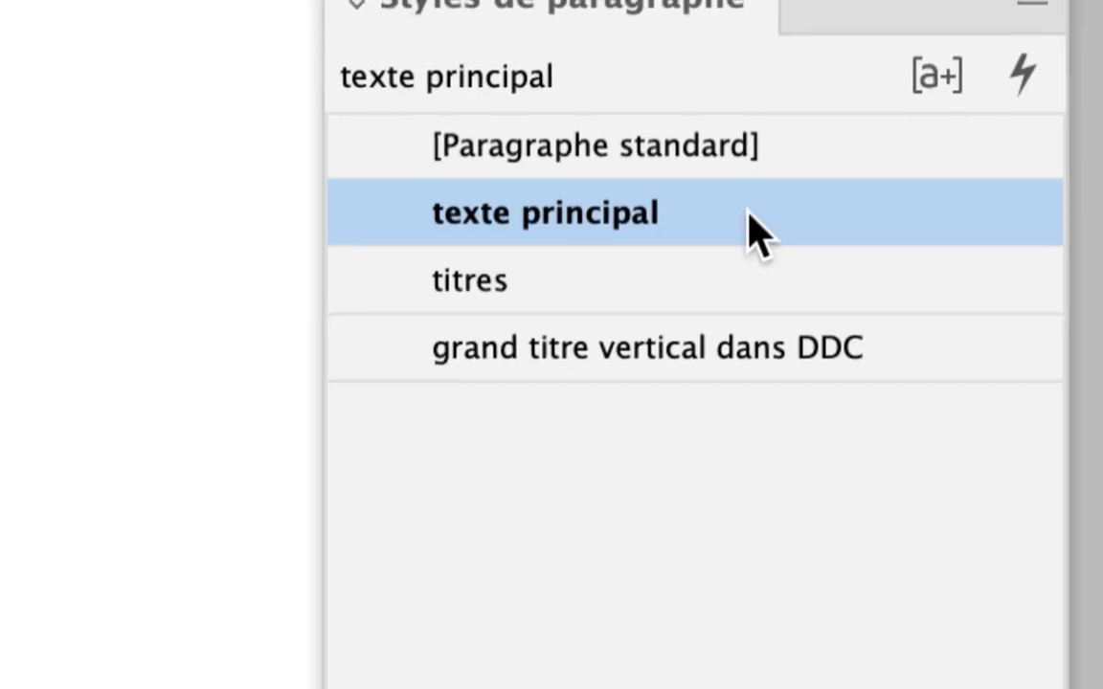
- Edit the texte principal paragraph style to set its leading to 15 pt
{"action": "double_click", "coordinate": [752, 229]}
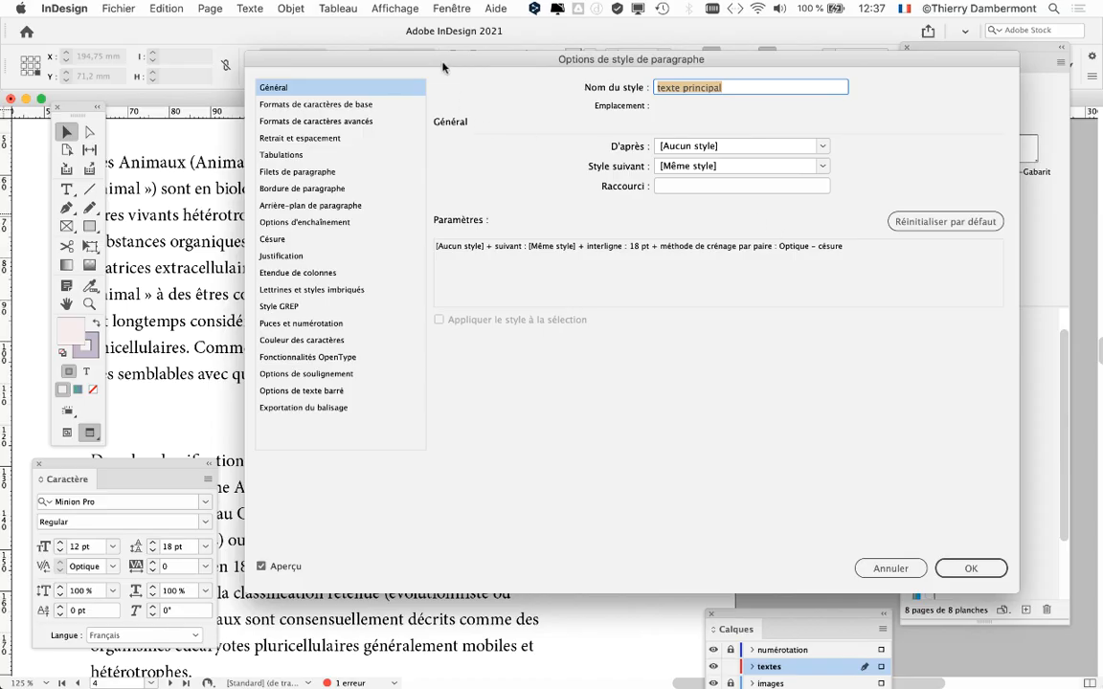
{"action": "left_click_drag", "start_coordinate": [443, 67], "coordinate": [603, 52]}
{"action": "left_click", "coordinate": [508, 95]}
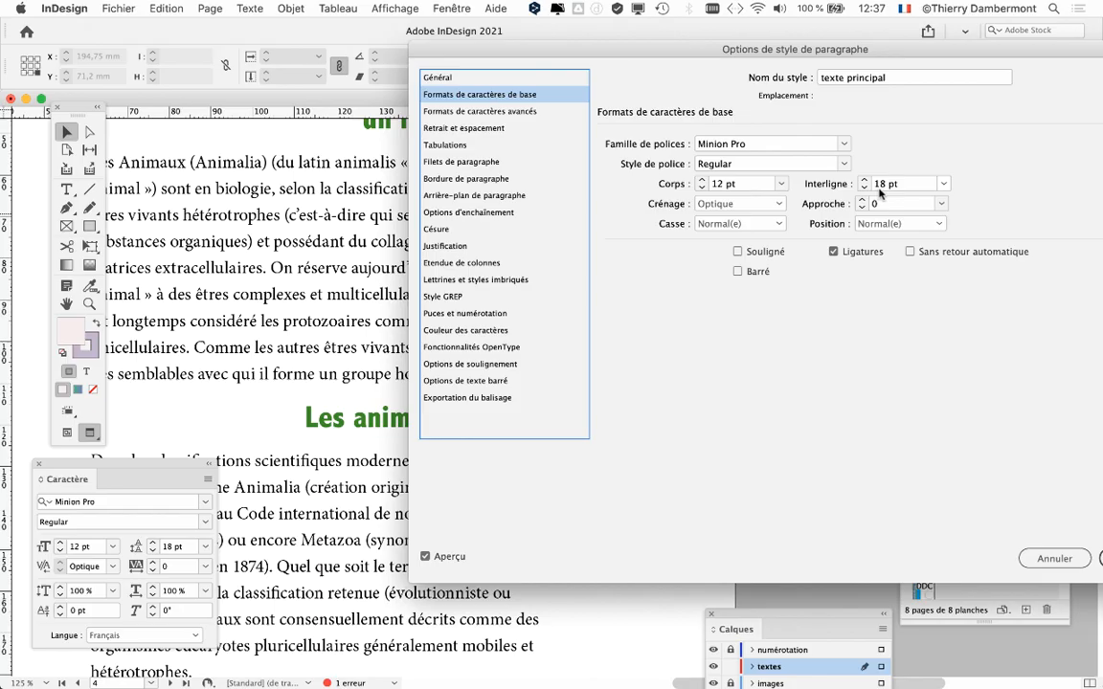
{"action": "left_click", "coordinate": [865, 189]}
{"action": "left_click", "coordinate": [865, 189]}
{"action": "left_click", "coordinate": [864, 188]}
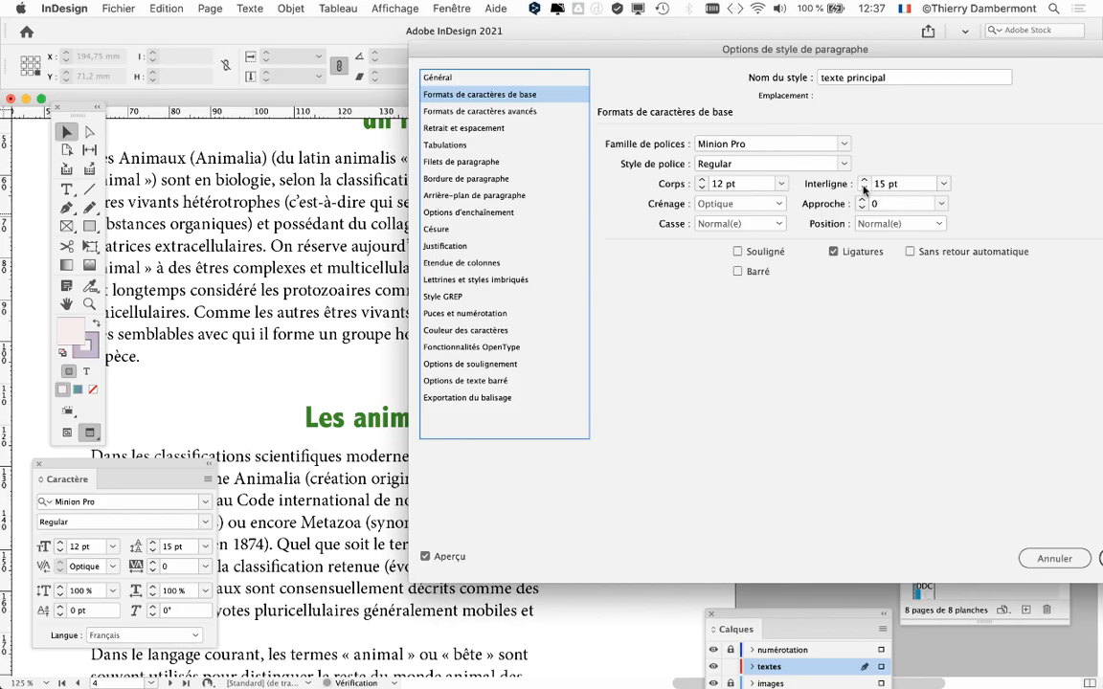
{"action": "left_click_drag", "start_coordinate": [761, 51], "coordinate": [872, 48]}
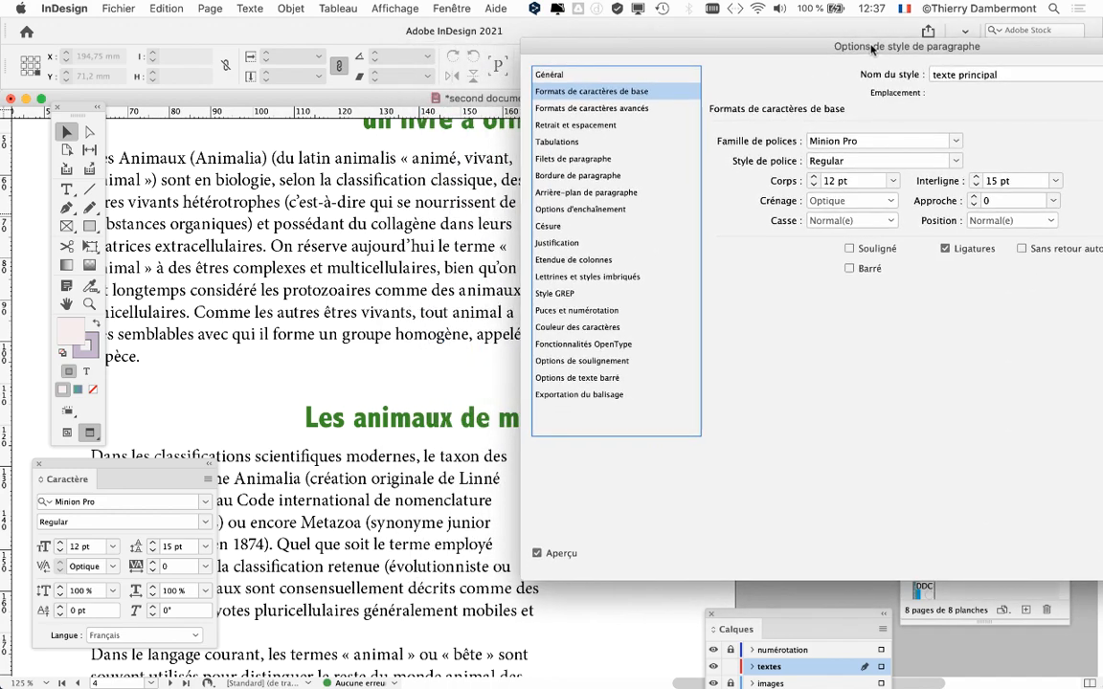
{"action": "left_click_drag", "start_coordinate": [966, 35], "coordinate": [676, 38]}
{"action": "left_click", "coordinate": [836, 483]}
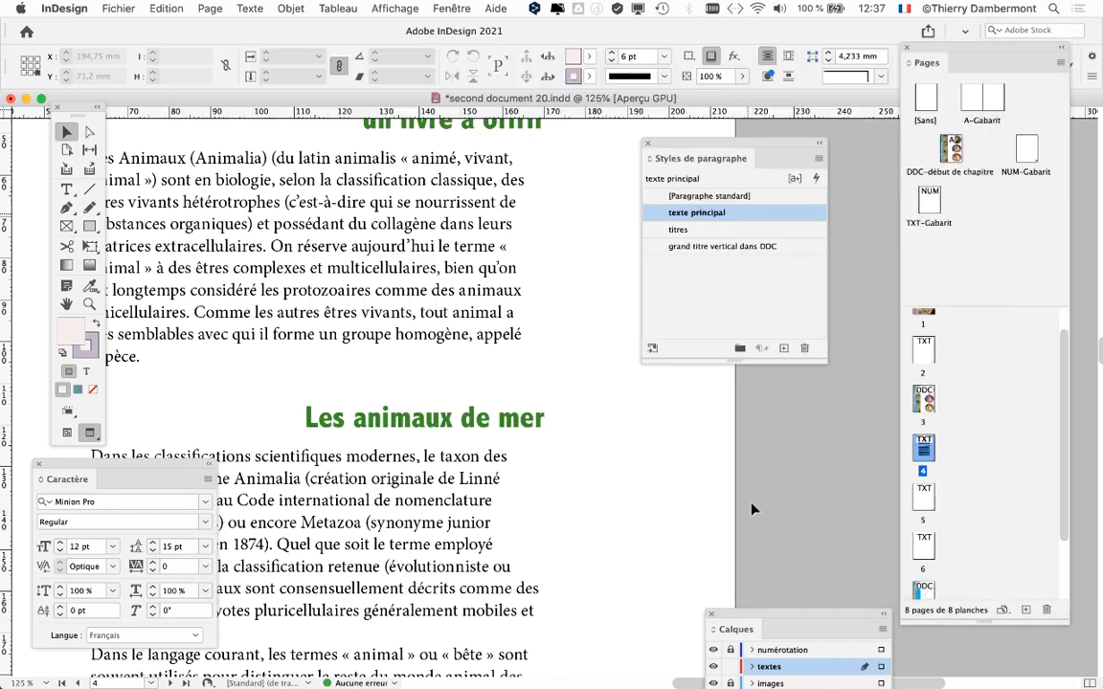
- Toggle the page between normal and preview display, and move the Styles de paragraphe and Caractère panels clear of the body text
{"action": "scroll", "coordinate": [500, 438], "scroll_direction": "down", "scroll_amount": 10}
{"action": "scroll", "coordinate": [500, 438], "scroll_direction": "left", "scroll_amount": 2}
{"action": "scroll", "coordinate": [447, 224], "scroll_direction": "up", "scroll_amount": 2}
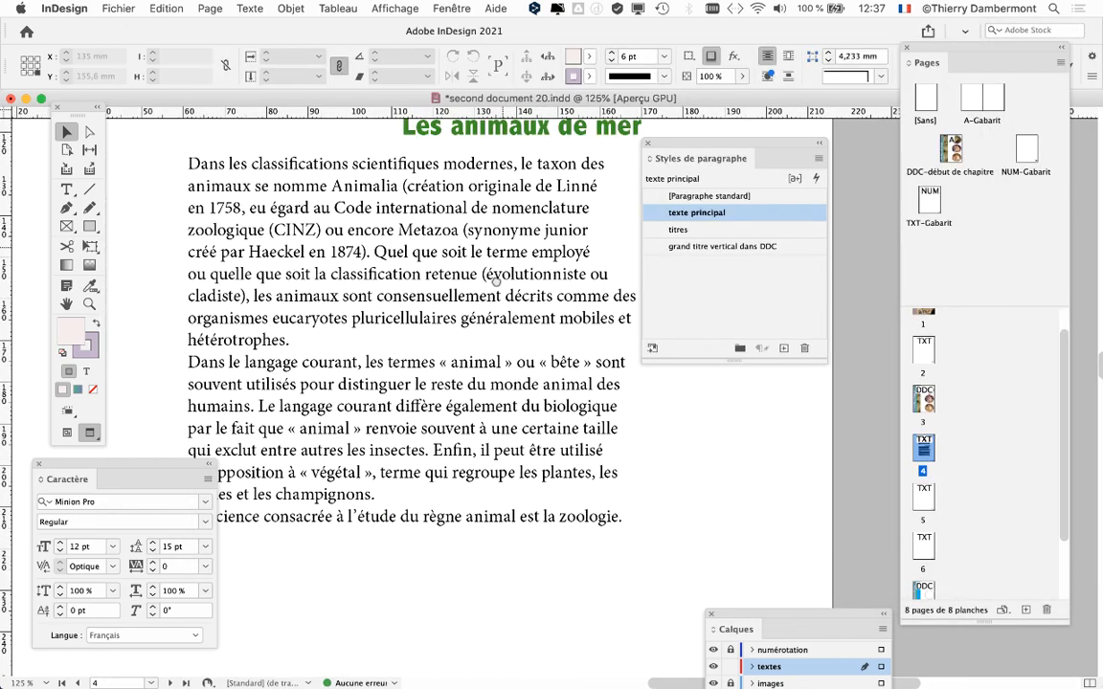
{"action": "key", "text": "w"}
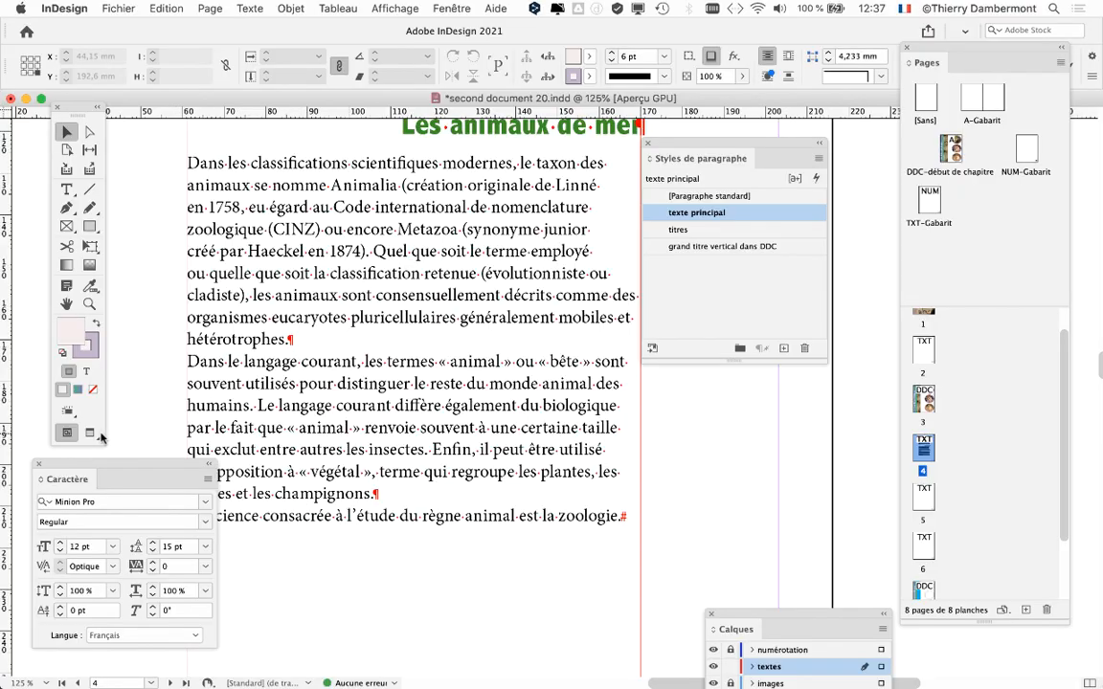
{"action": "left_click", "coordinate": [90, 433]}
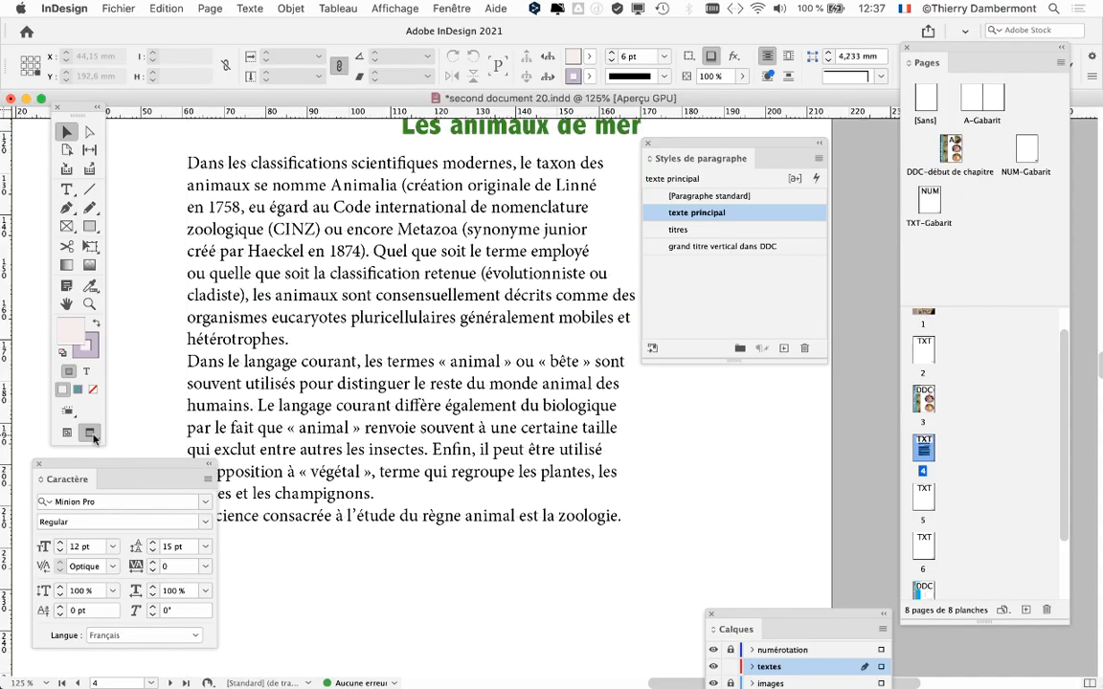
{"action": "left_click_drag", "start_coordinate": [666, 144], "coordinate": [773, 138]}
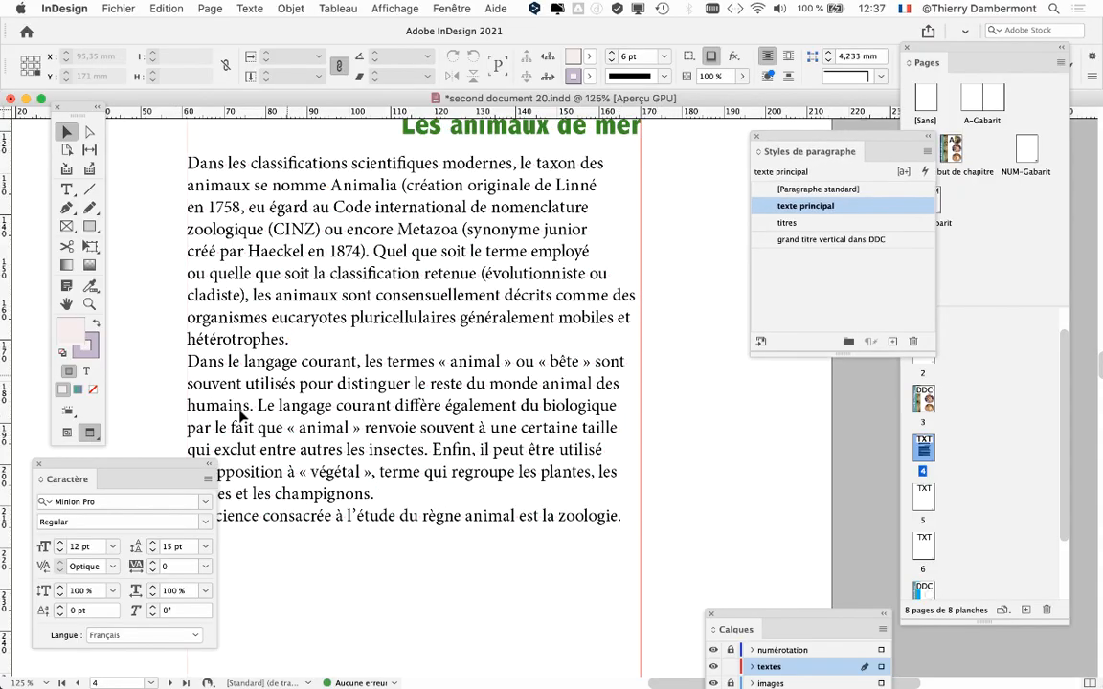
{"action": "left_click_drag", "start_coordinate": [153, 476], "coordinate": [78, 506]}
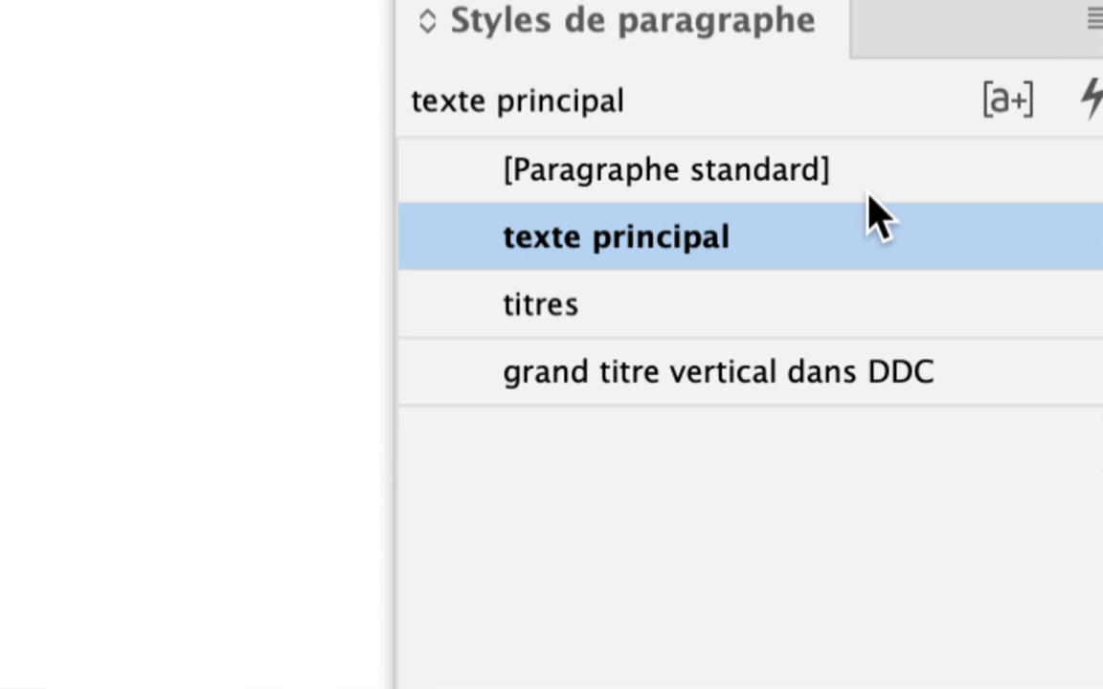
{"action": "double_click", "coordinate": [876, 220]}
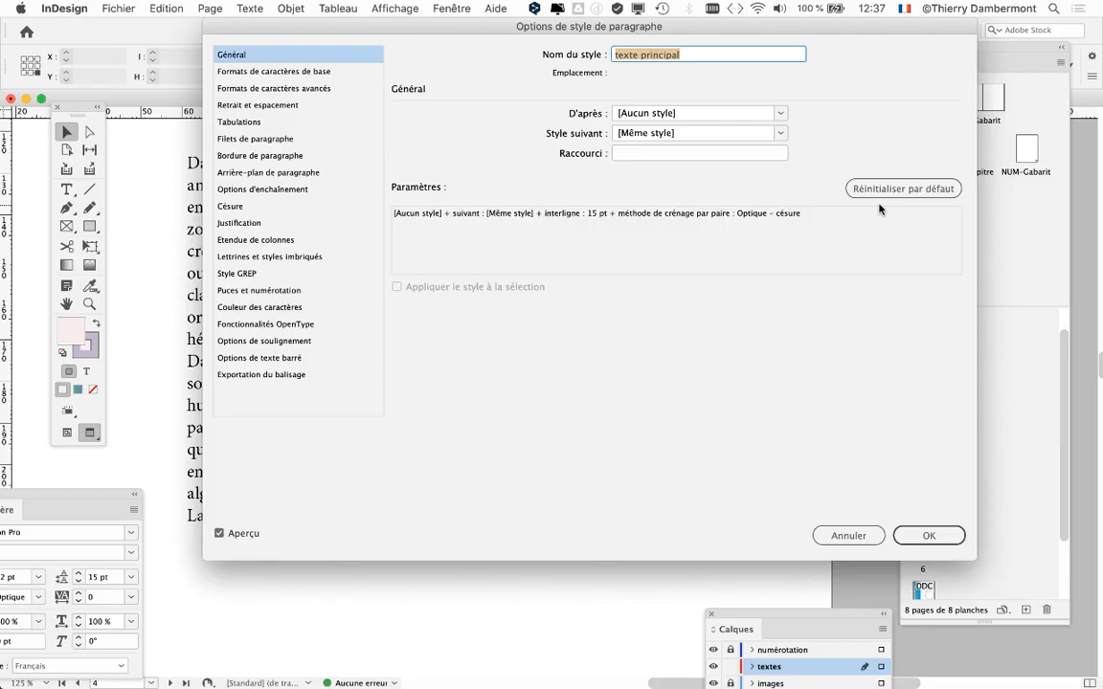
{"action": "left_click_drag", "start_coordinate": [517, 34], "coordinate": [829, 254]}
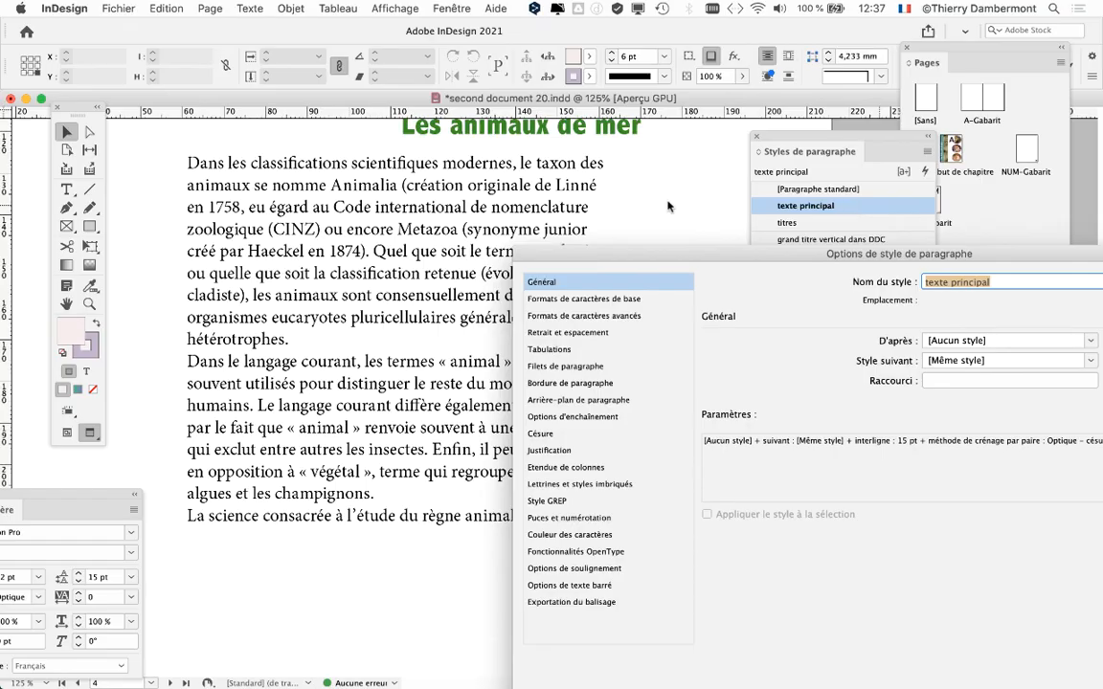
{"action": "left_click_drag", "start_coordinate": [635, 255], "coordinate": [611, 137]}
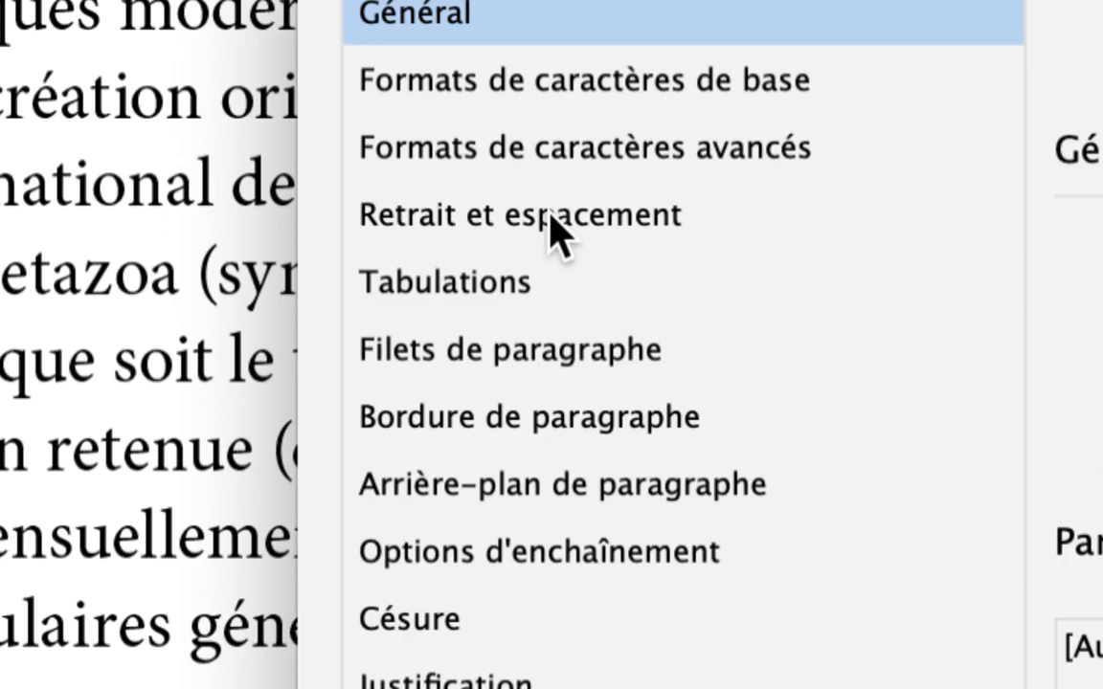
{"action": "left_click", "coordinate": [551, 216]}
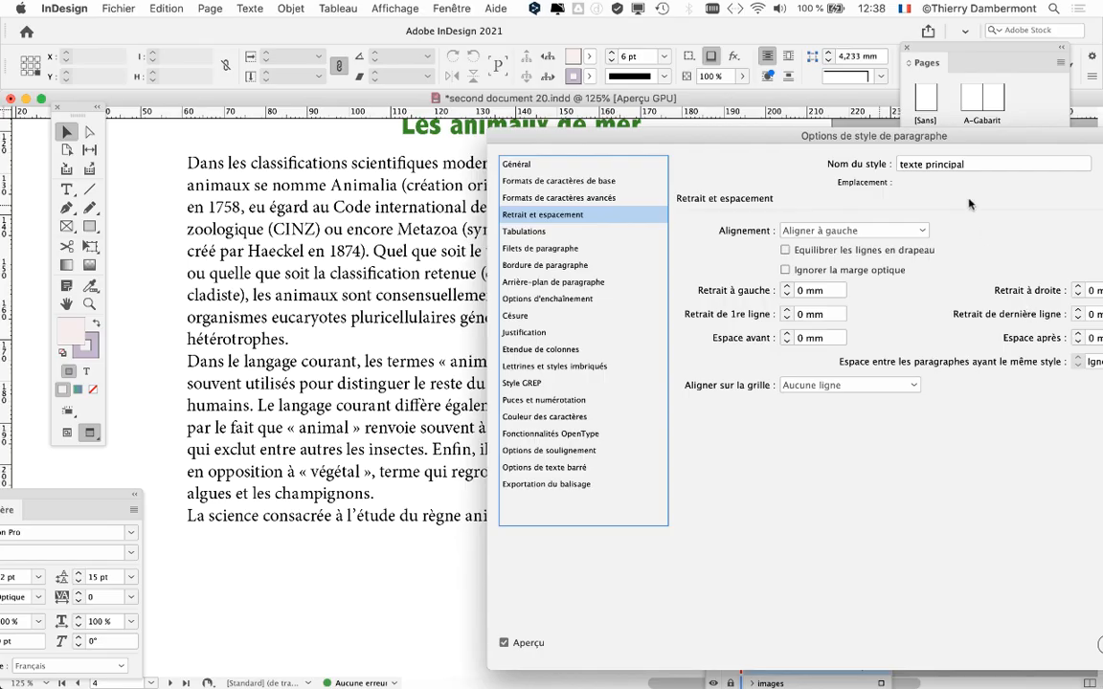
{"action": "left_click_drag", "start_coordinate": [959, 137], "coordinate": [813, 47]}
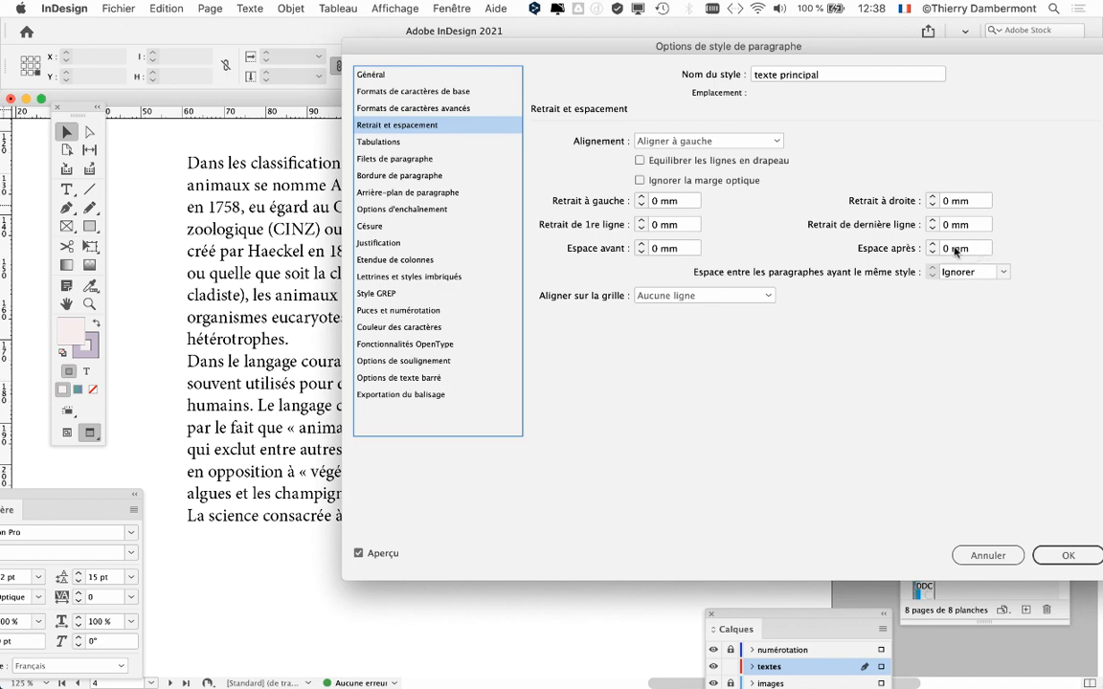
{"action": "left_click", "coordinate": [987, 555]}
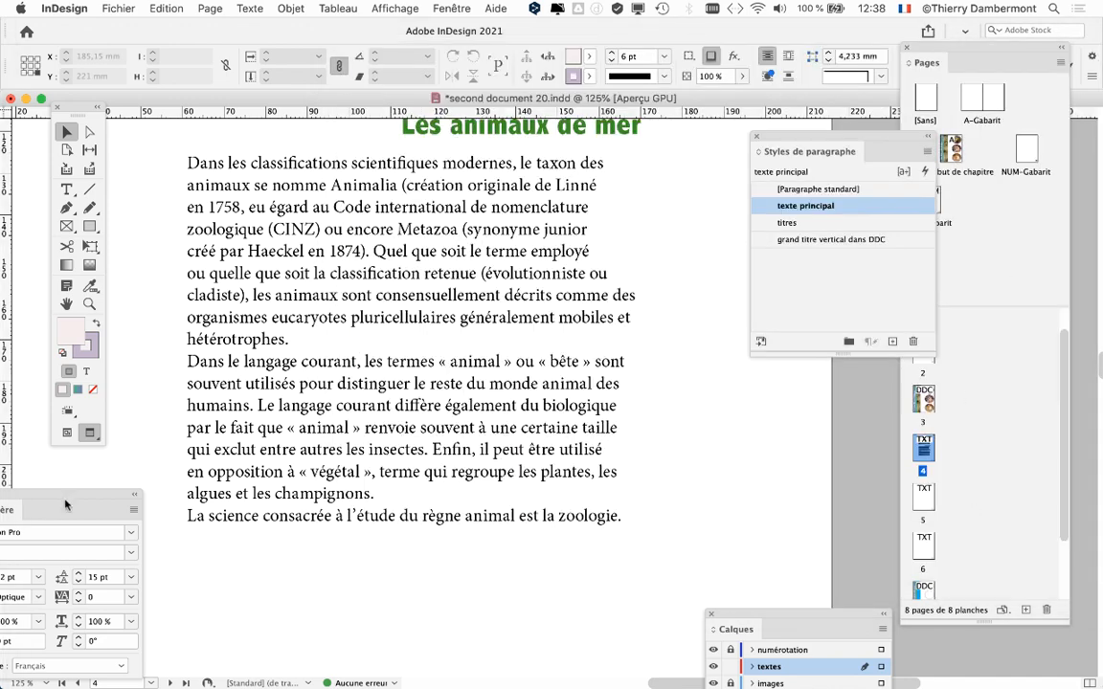
- Show the Paragraphe panel over the page together with the Caractère panel, and close both panels
{"action": "left_click_drag", "start_coordinate": [64, 495], "coordinate": [244, 469]}
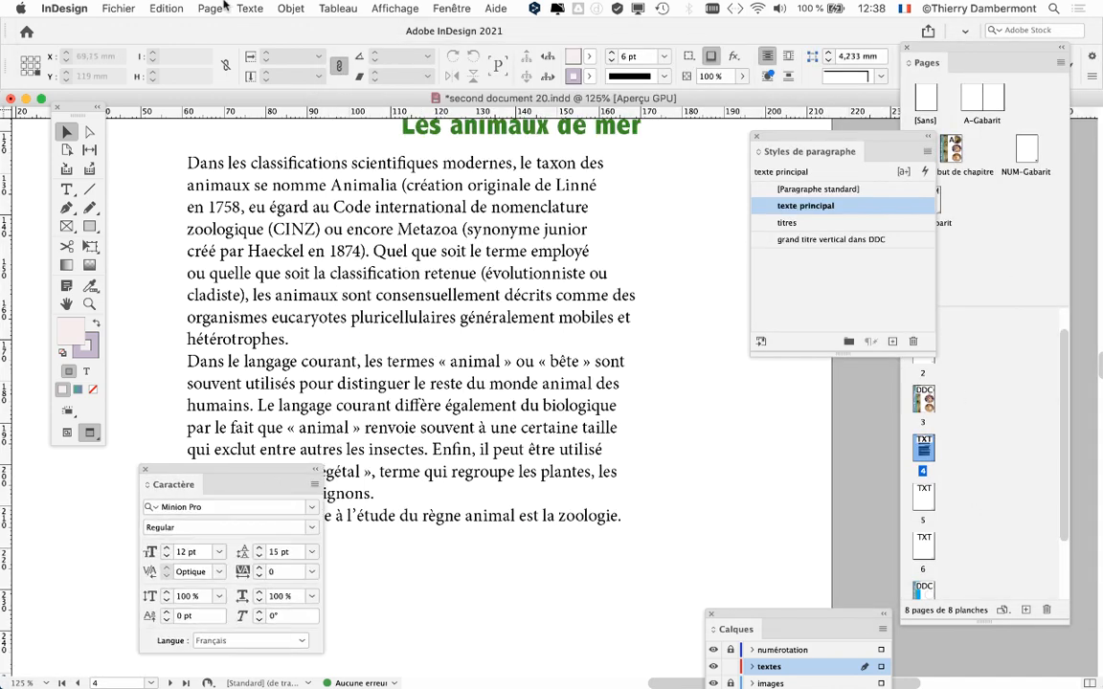
{"action": "left_click", "coordinate": [249, 8]}
{"action": "left_click", "coordinate": [290, 81]}
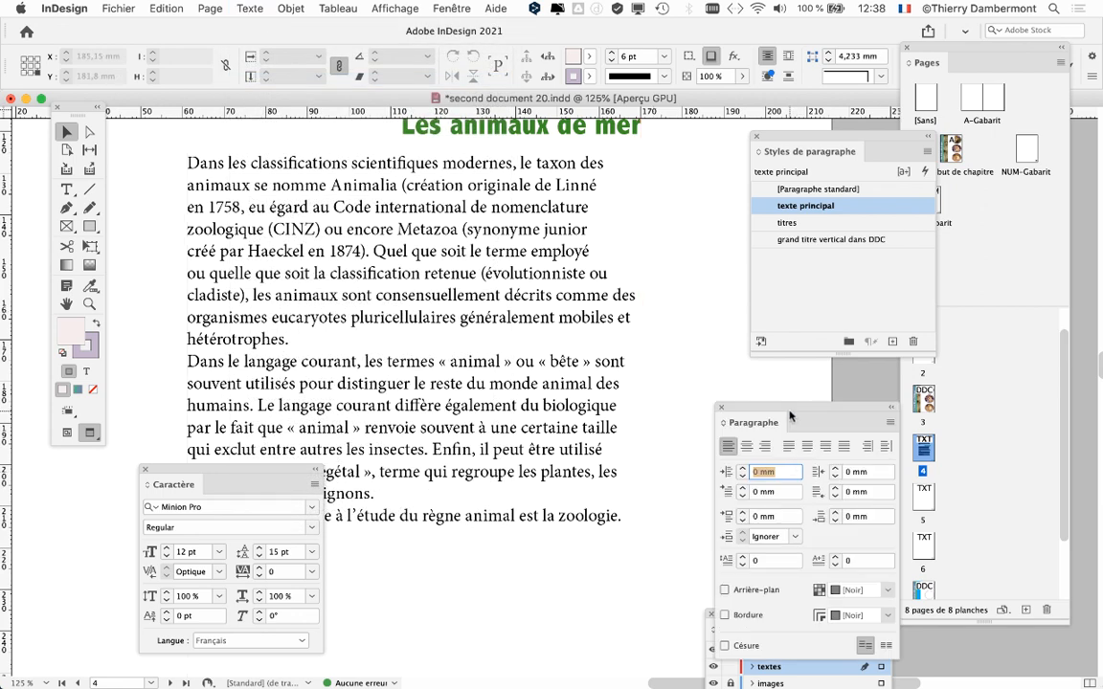
{"action": "left_click_drag", "start_coordinate": [790, 416], "coordinate": [576, 209]}
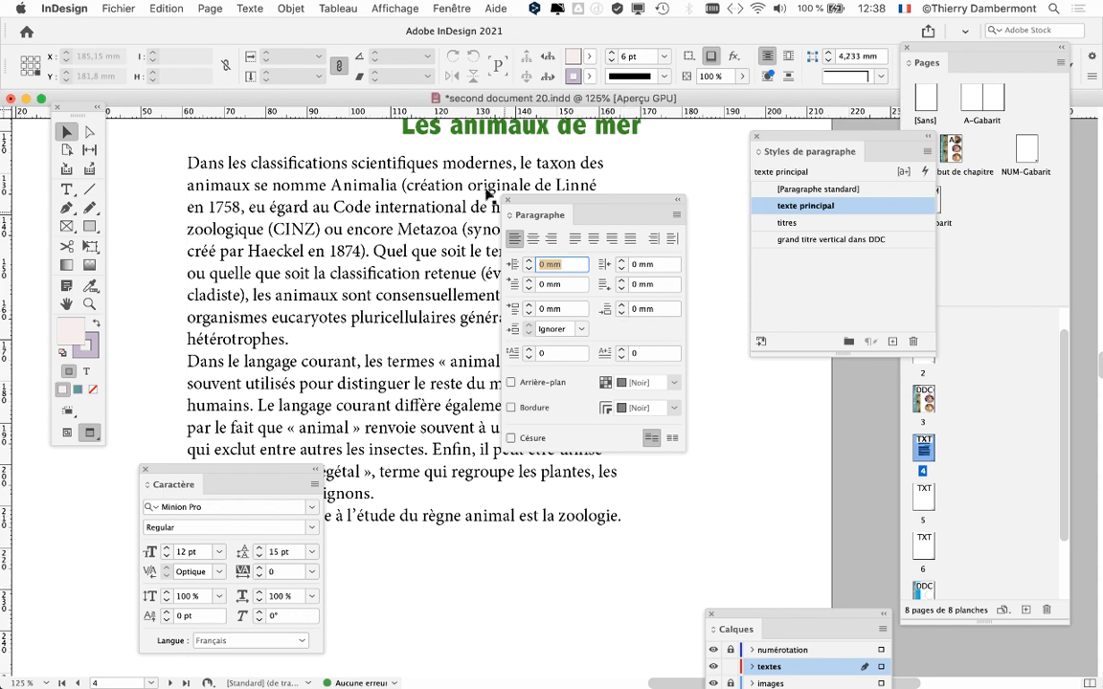
{"action": "left_click", "coordinate": [508, 200]}
{"action": "left_click", "coordinate": [143, 471]}
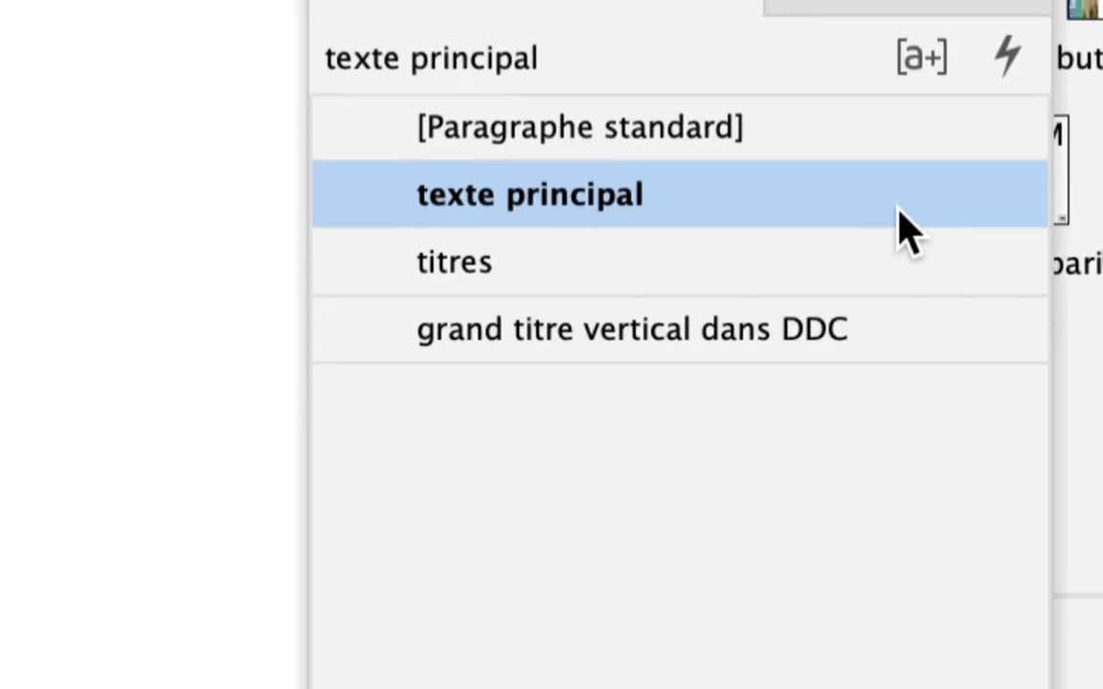
- Edit the texte principal paragraph style to set its space after paragraphs (Espace après) to 6 mm
{"action": "double_click", "coordinate": [898, 216]}
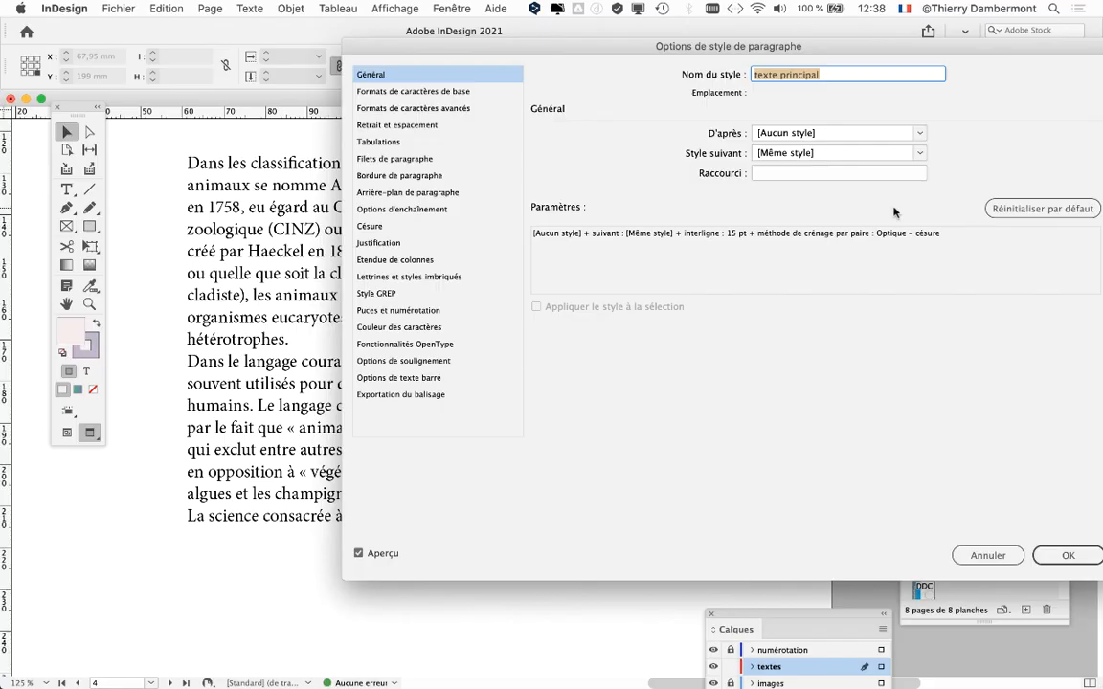
{"action": "left_click_drag", "start_coordinate": [499, 39], "coordinate": [758, 49]}
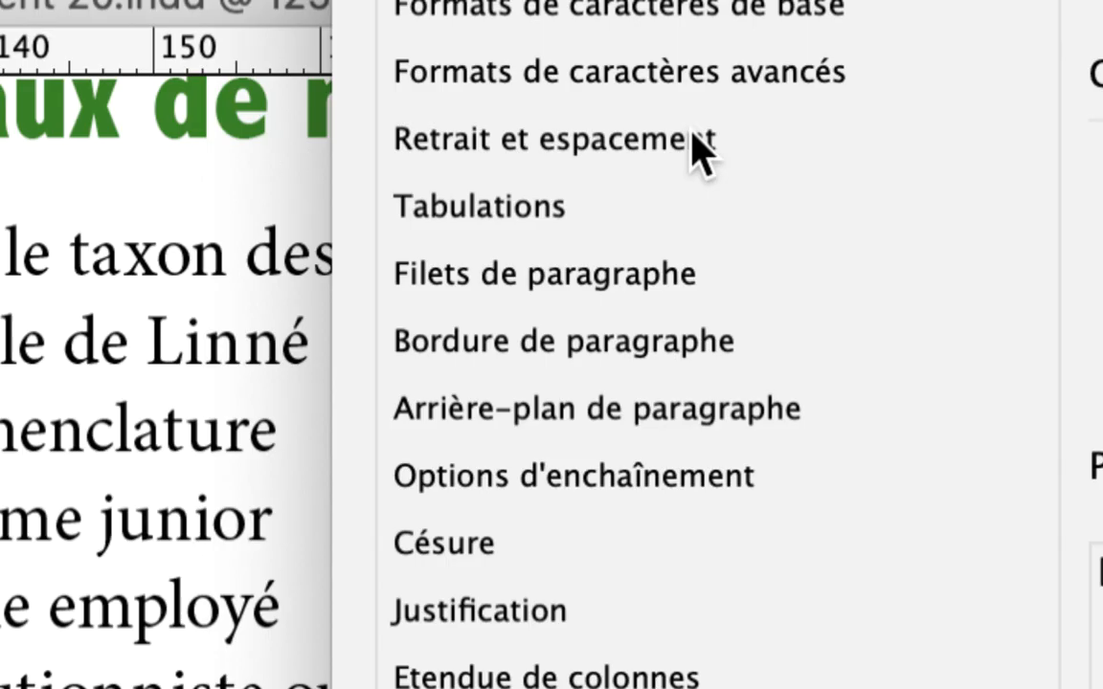
{"action": "left_click", "coordinate": [692, 136]}
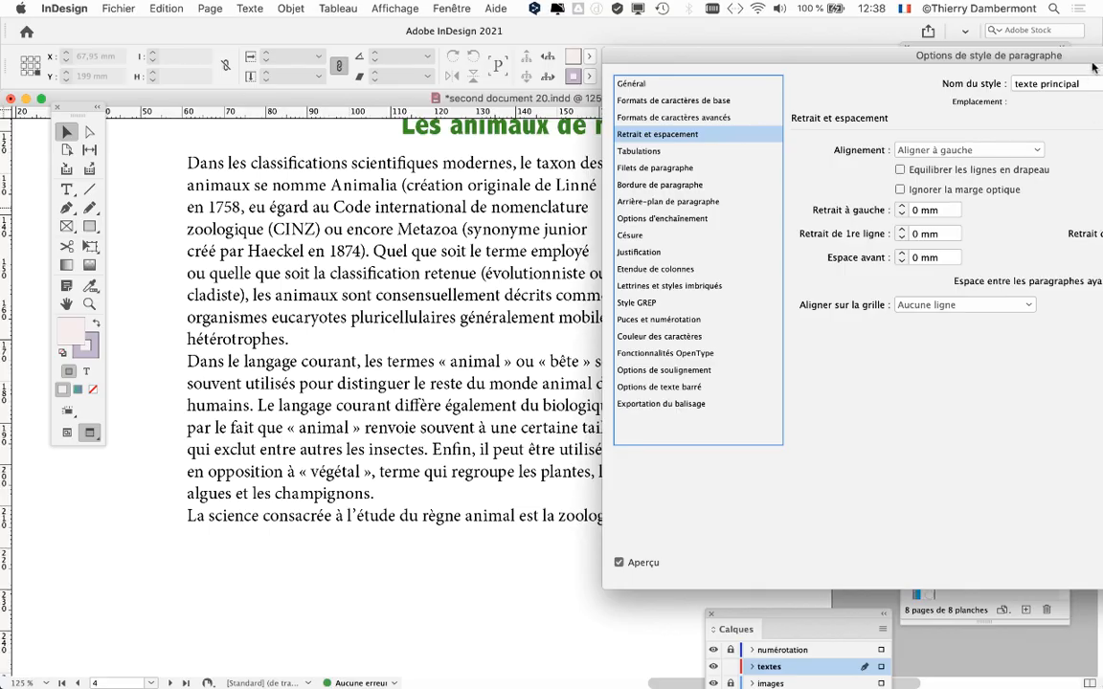
{"action": "left_click_drag", "start_coordinate": [1093, 59], "coordinate": [111, 53]}
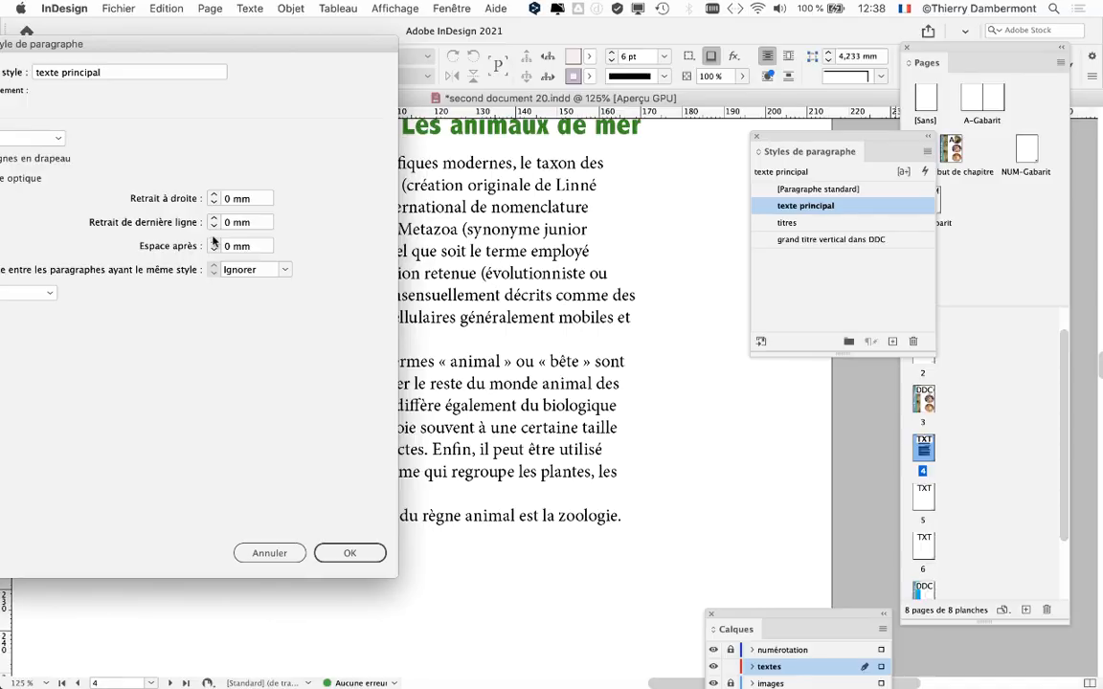
{"action": "left_click_drag", "start_coordinate": [264, 49], "coordinate": [72, 43]}
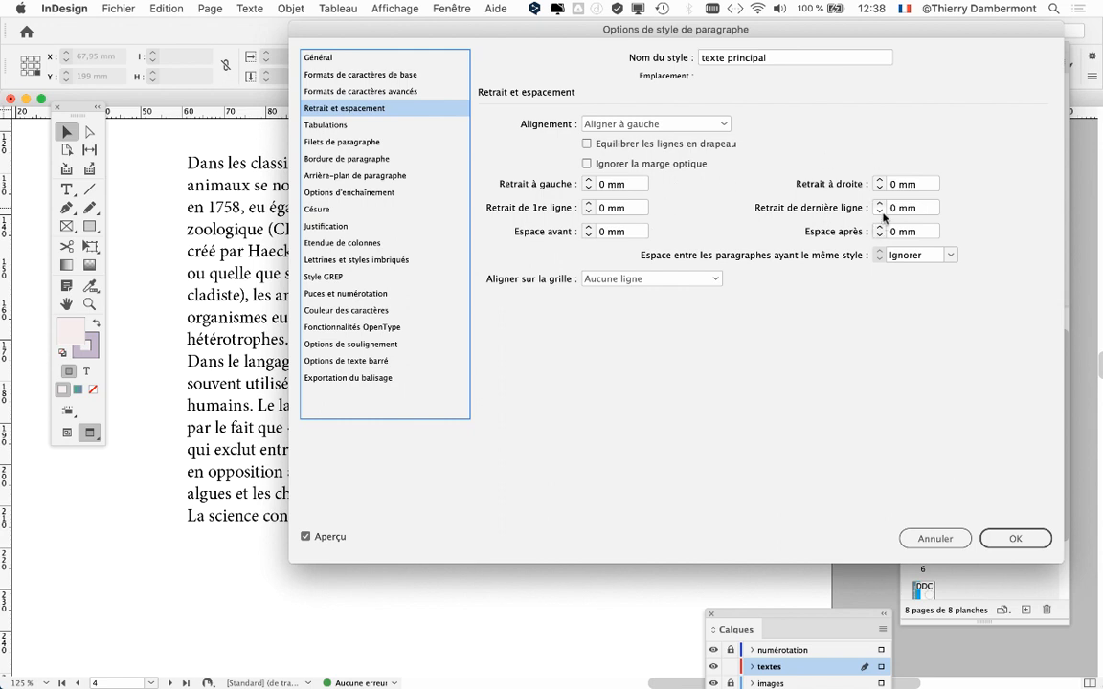
{"action": "left_click", "coordinate": [879, 227]}
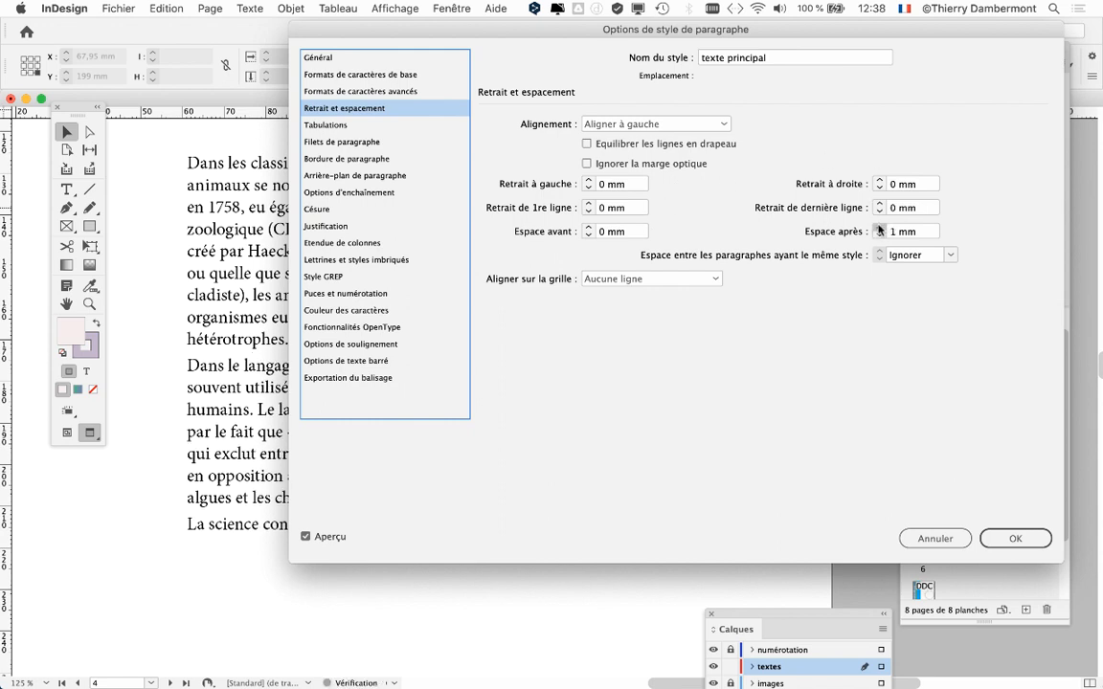
{"action": "left_click", "coordinate": [879, 227]}
{"action": "left_click", "coordinate": [879, 227]}
{"action": "left_click", "coordinate": [879, 227]}
{"action": "left_click", "coordinate": [879, 228]}
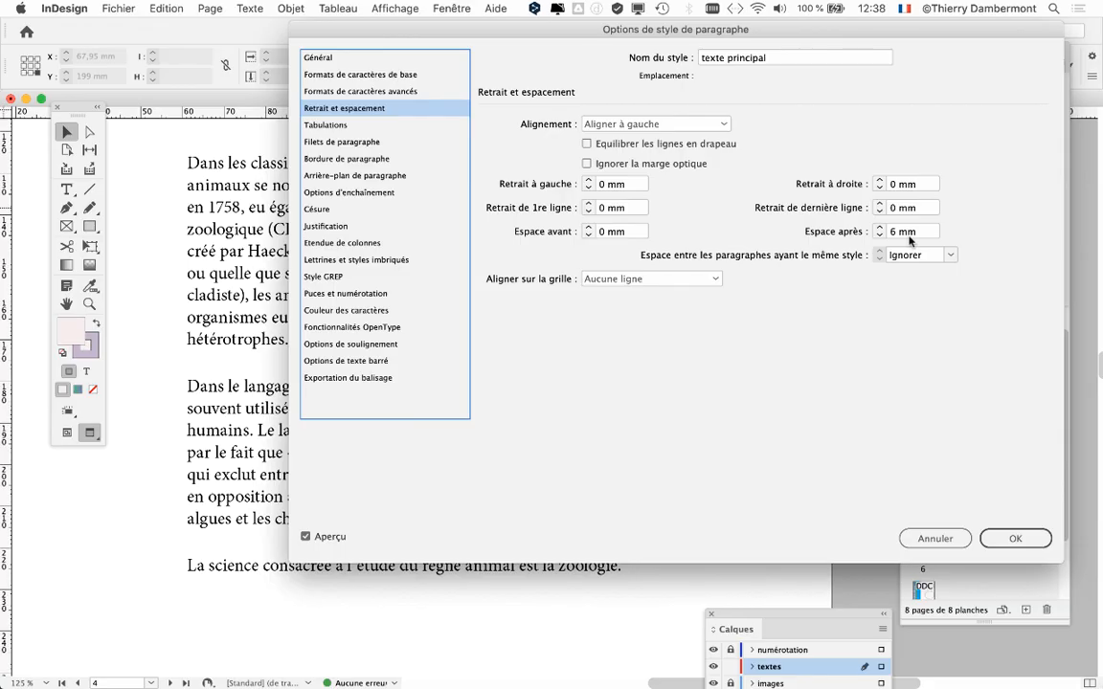
- Reduce the texte principal style's space after paragraphs to 3 mm and apply the style changes
{"action": "left_click_drag", "start_coordinate": [476, 59], "coordinate": [612, 43]}
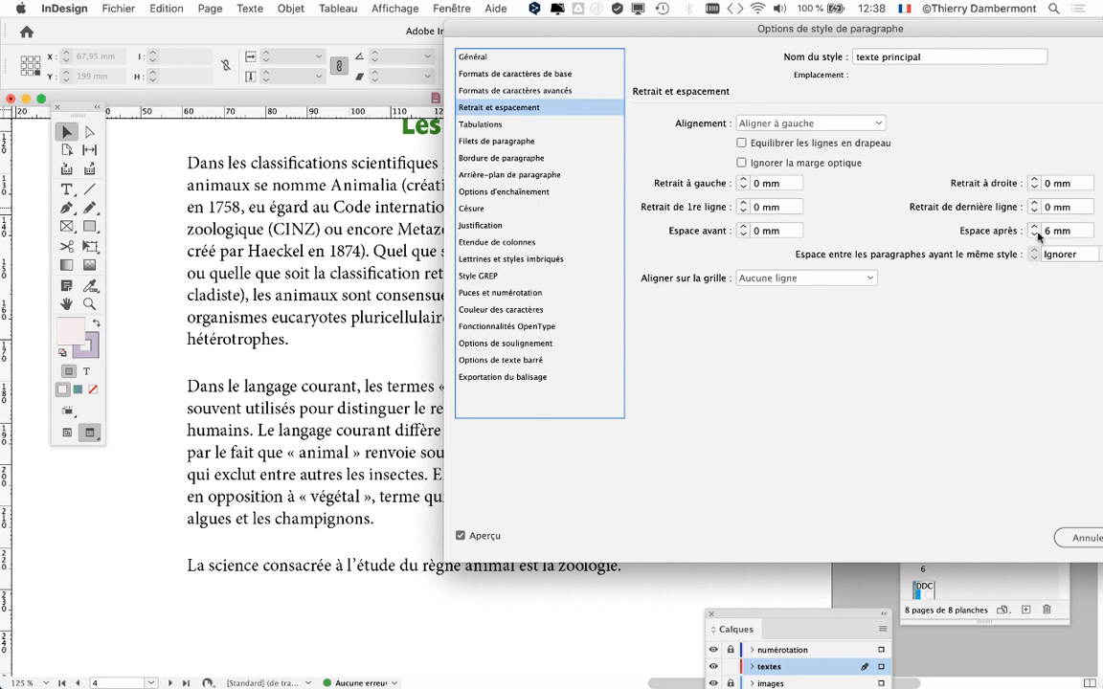
{"action": "left_click", "coordinate": [1034, 234]}
{"action": "left_click", "coordinate": [1035, 235]}
{"action": "left_click", "coordinate": [1035, 234]}
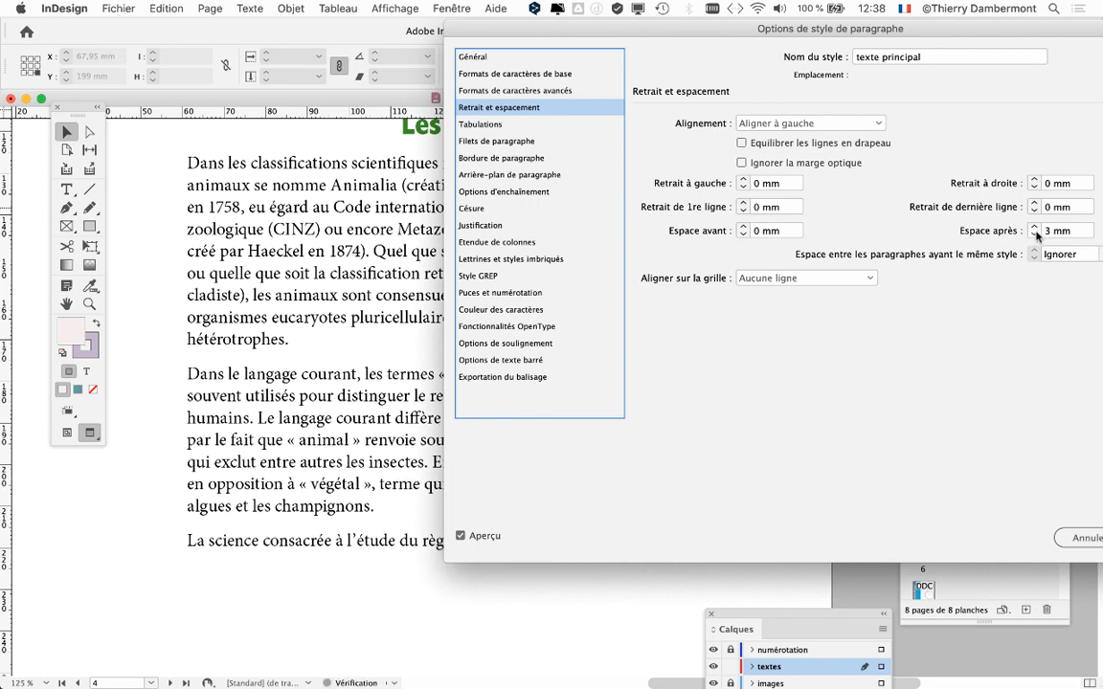
{"action": "left_click_drag", "start_coordinate": [968, 34], "coordinate": [647, 32]}
{"action": "left_click", "coordinate": [850, 535]}
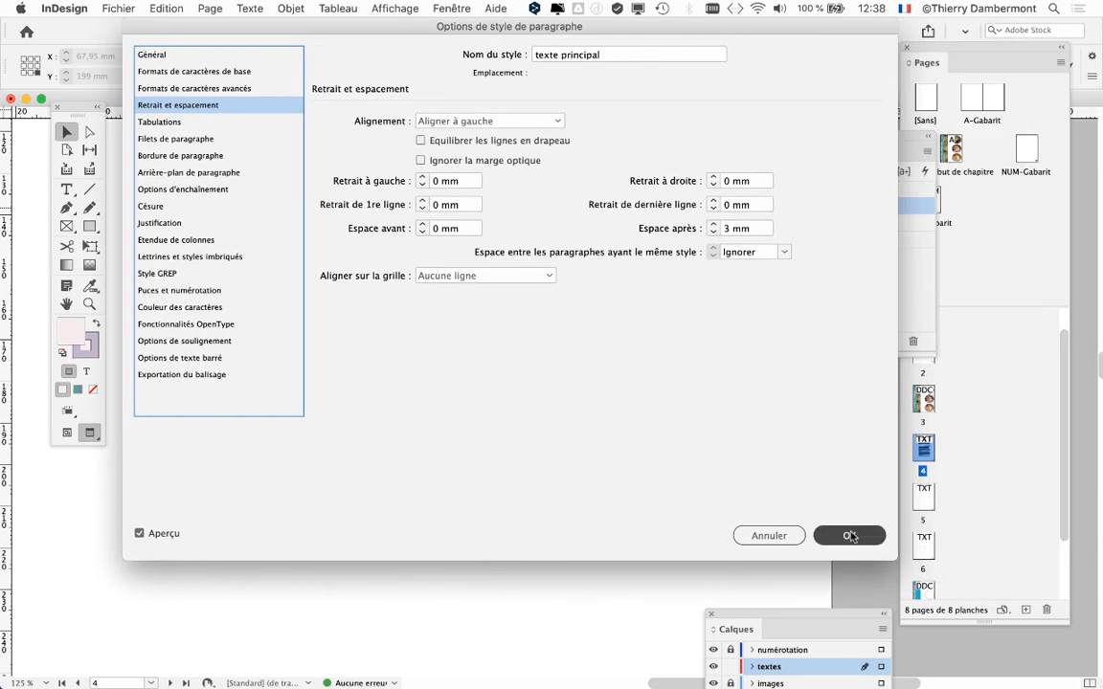
- Edit the titres paragraph style to set its font size to 24 pt, keeping the Les animaux de mer heading in view
{"action": "scroll", "coordinate": [775, 497], "scroll_direction": "up", "scroll_amount": 3}
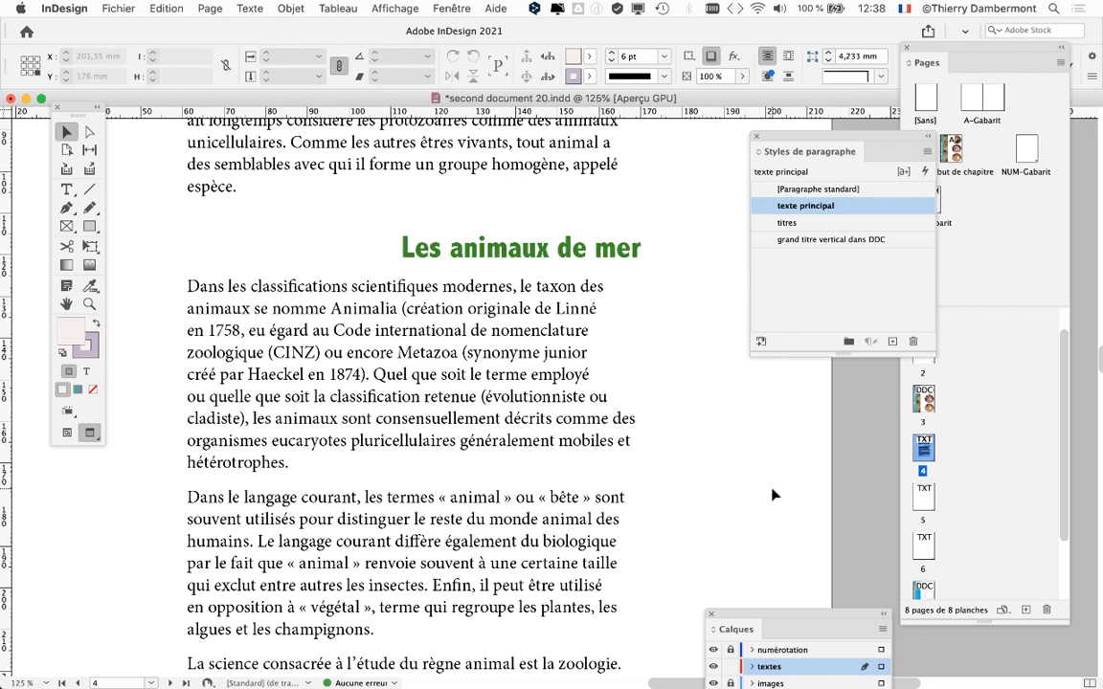
{"action": "scroll", "coordinate": [776, 498], "scroll_direction": "down", "scroll_amount": 2}
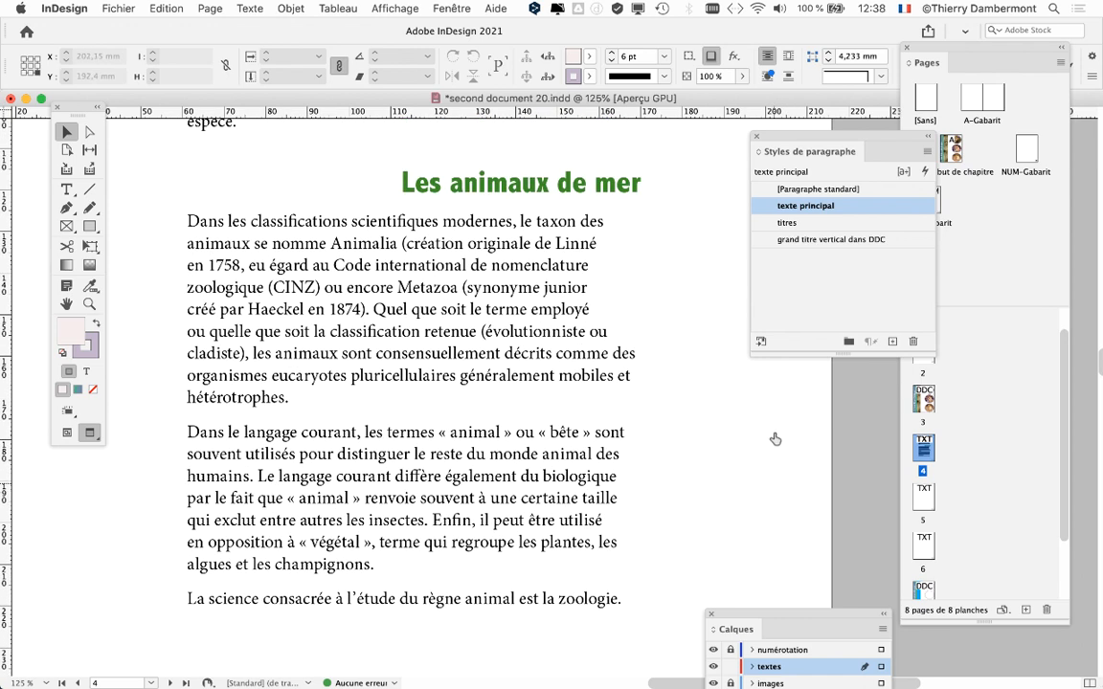
{"action": "left_click", "coordinate": [818, 222]}
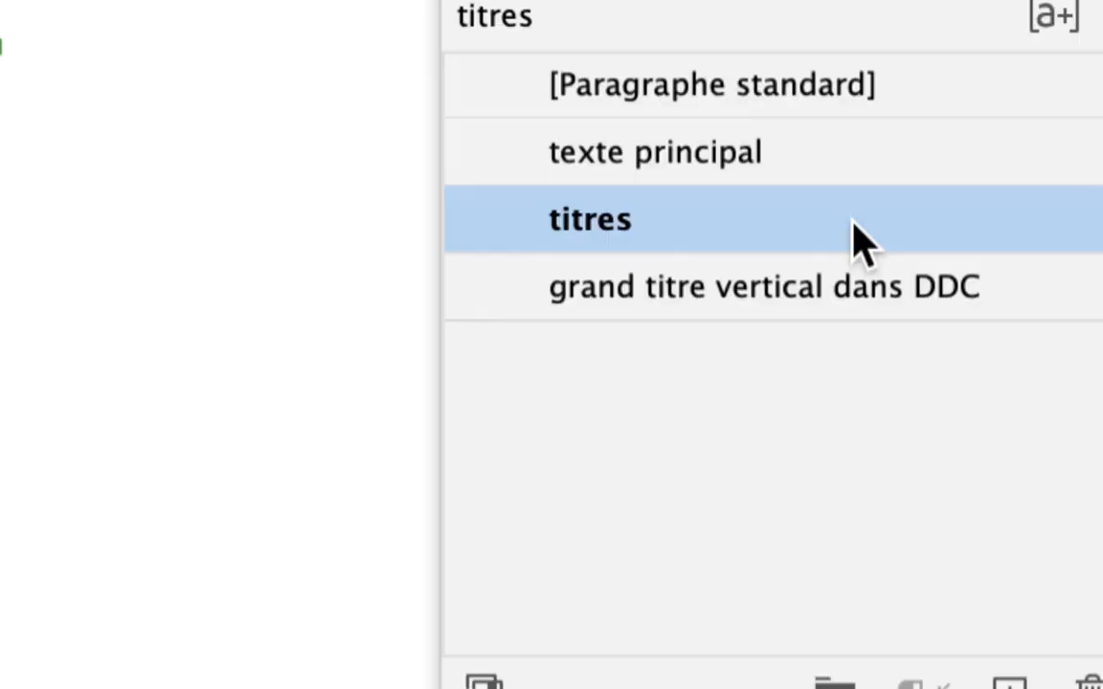
{"action": "double_click", "coordinate": [857, 239]}
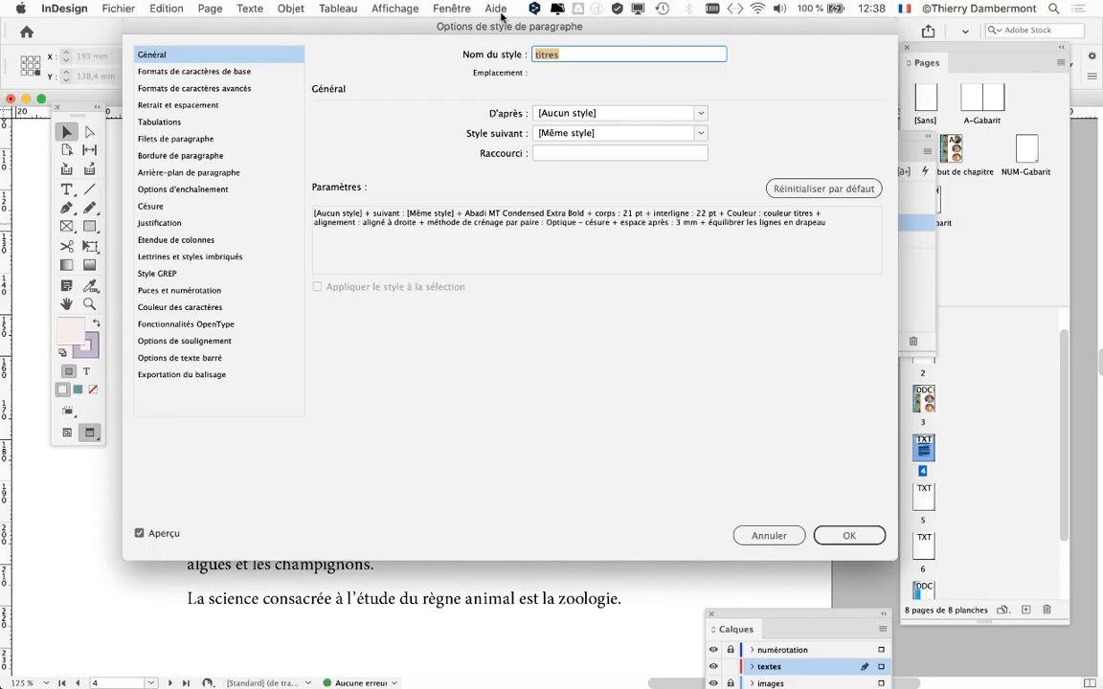
{"action": "left_click_drag", "start_coordinate": [442, 28], "coordinate": [797, 63]}
{"action": "left_click", "coordinate": [549, 104]}
{"action": "left_click_drag", "start_coordinate": [704, 64], "coordinate": [516, 353]}
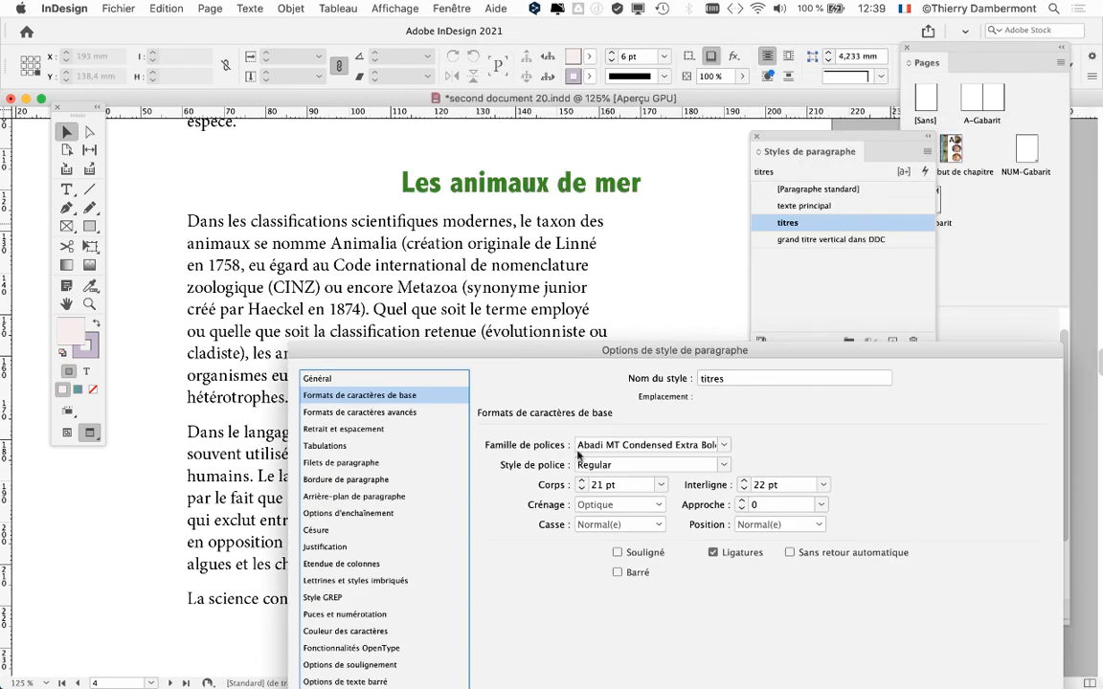
{"action": "left_click", "coordinate": [580, 480]}
{"action": "left_click", "coordinate": [580, 480]}
{"action": "left_click", "coordinate": [580, 481]}
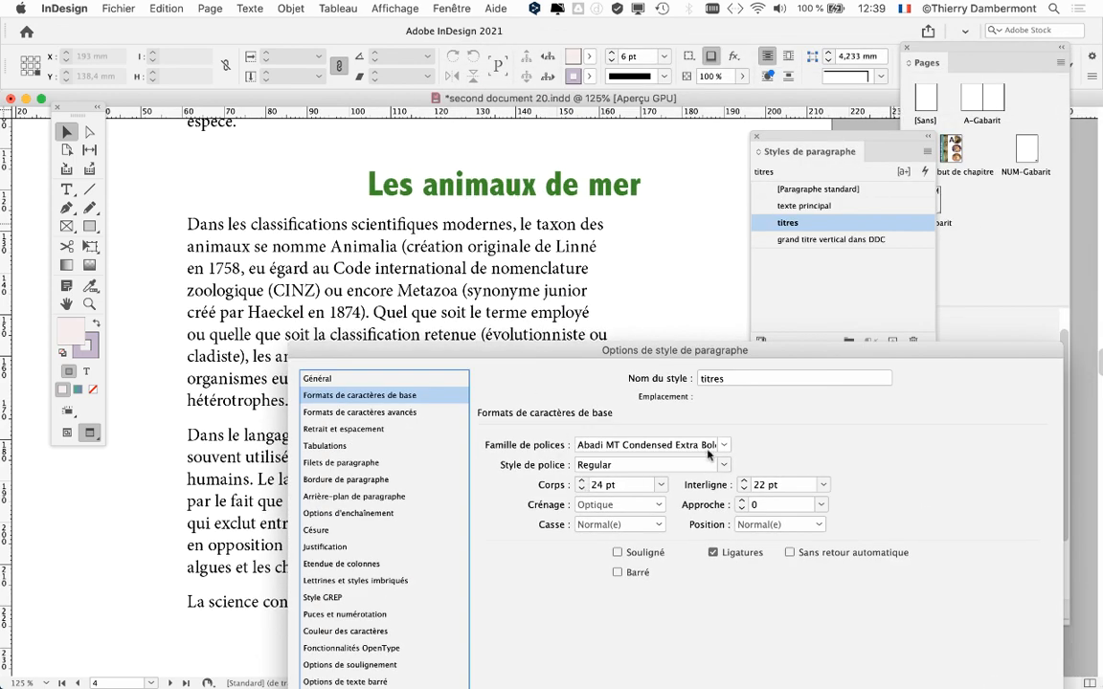
- Try Andale Mono and Arial Black as the titres style's font family, and set it to Avenir
{"action": "left_click", "coordinate": [711, 446]}
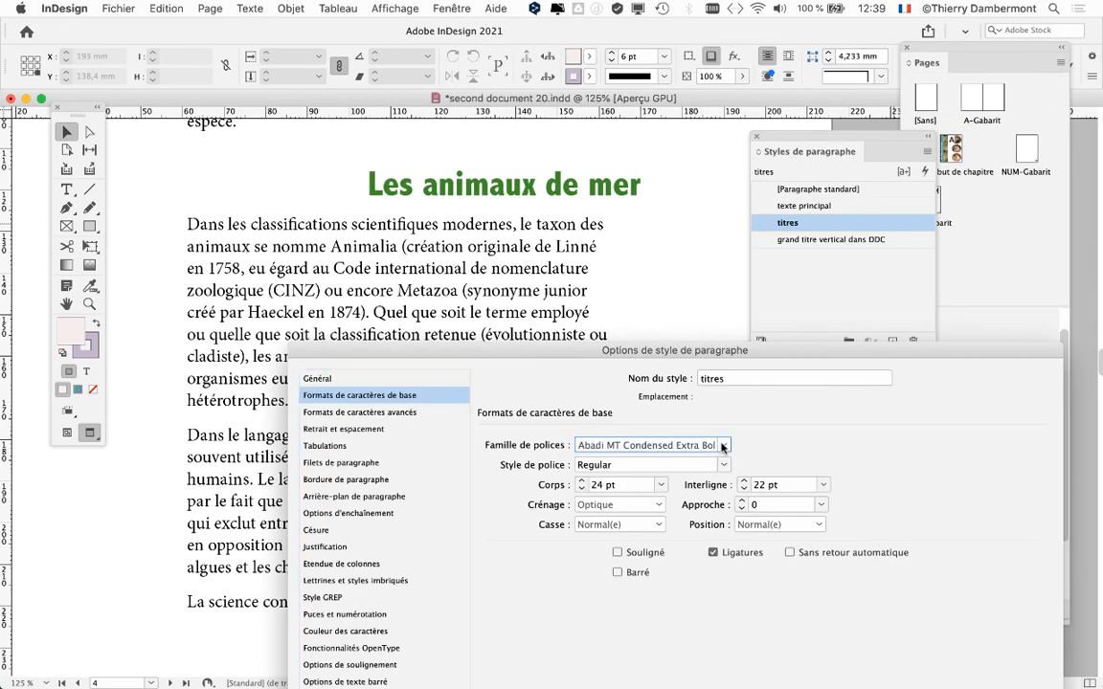
{"action": "left_click", "coordinate": [722, 446]}
{"action": "left_click", "coordinate": [688, 246]}
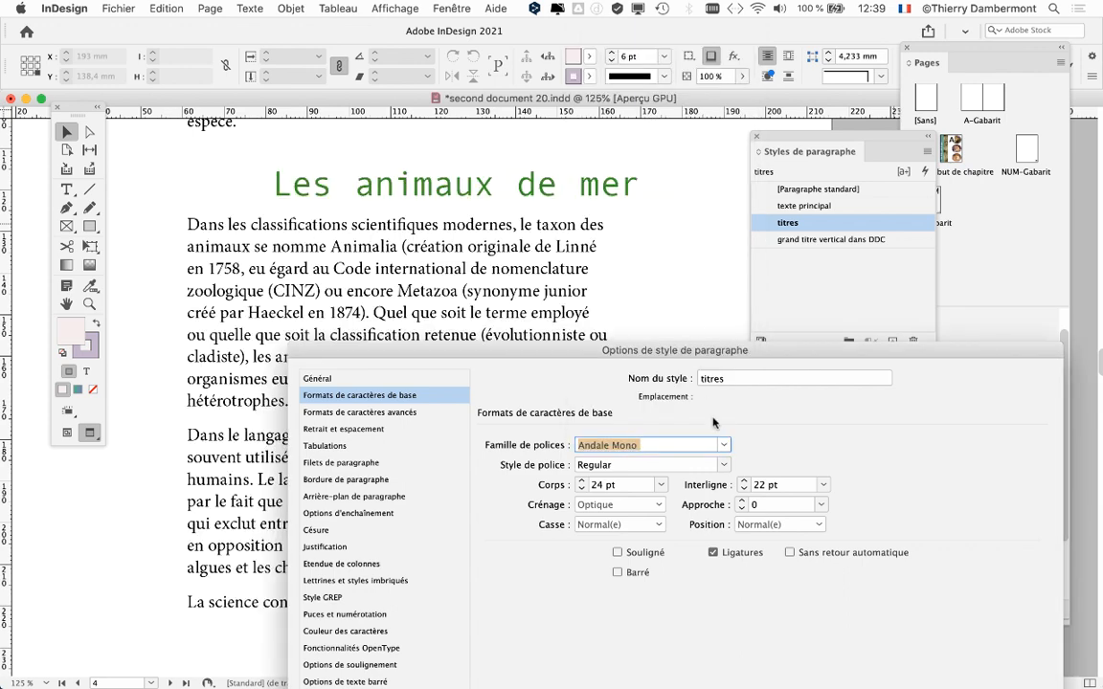
{"action": "left_click", "coordinate": [725, 445]}
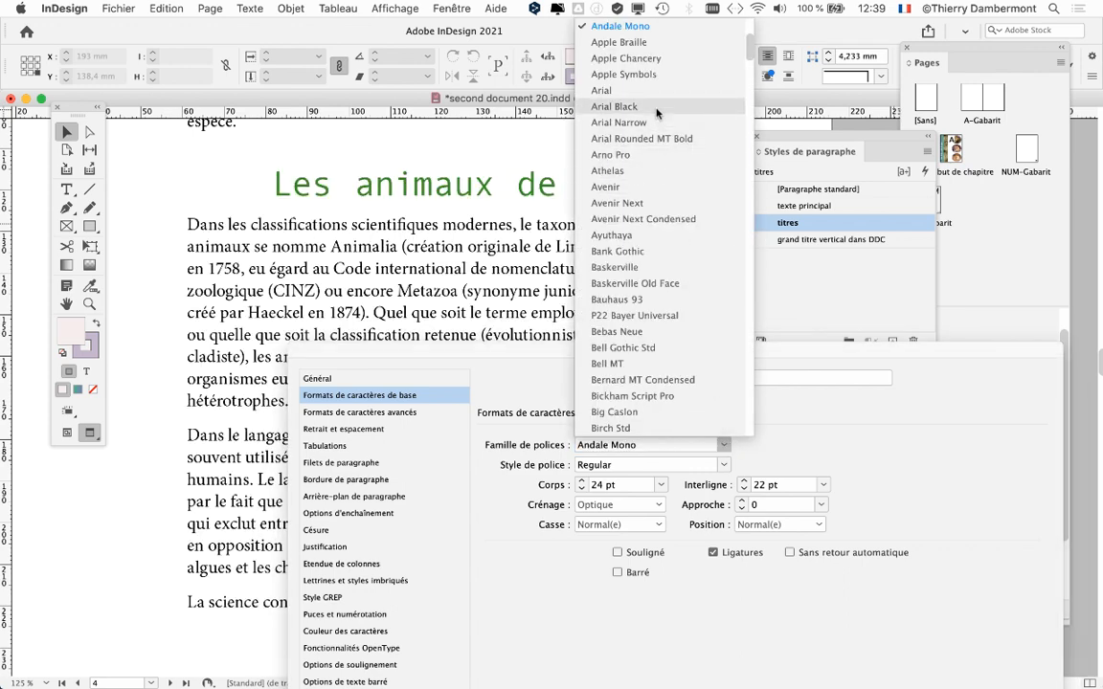
{"action": "left_click", "coordinate": [594, 102]}
{"action": "left_click", "coordinate": [725, 445]}
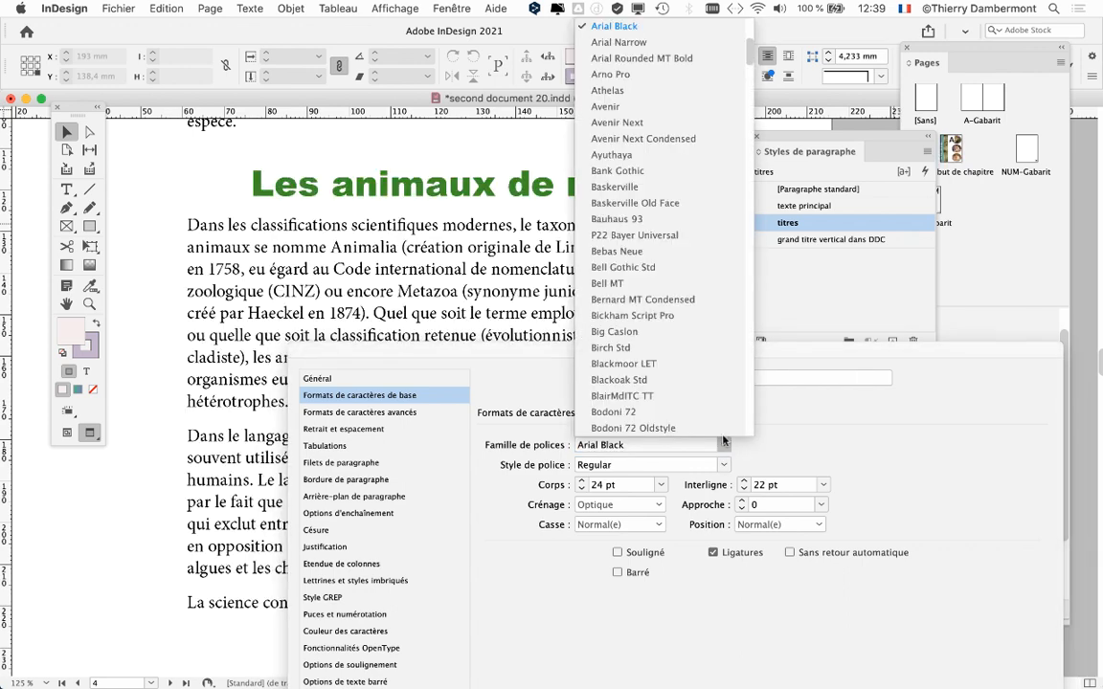
{"action": "left_click", "coordinate": [608, 106]}
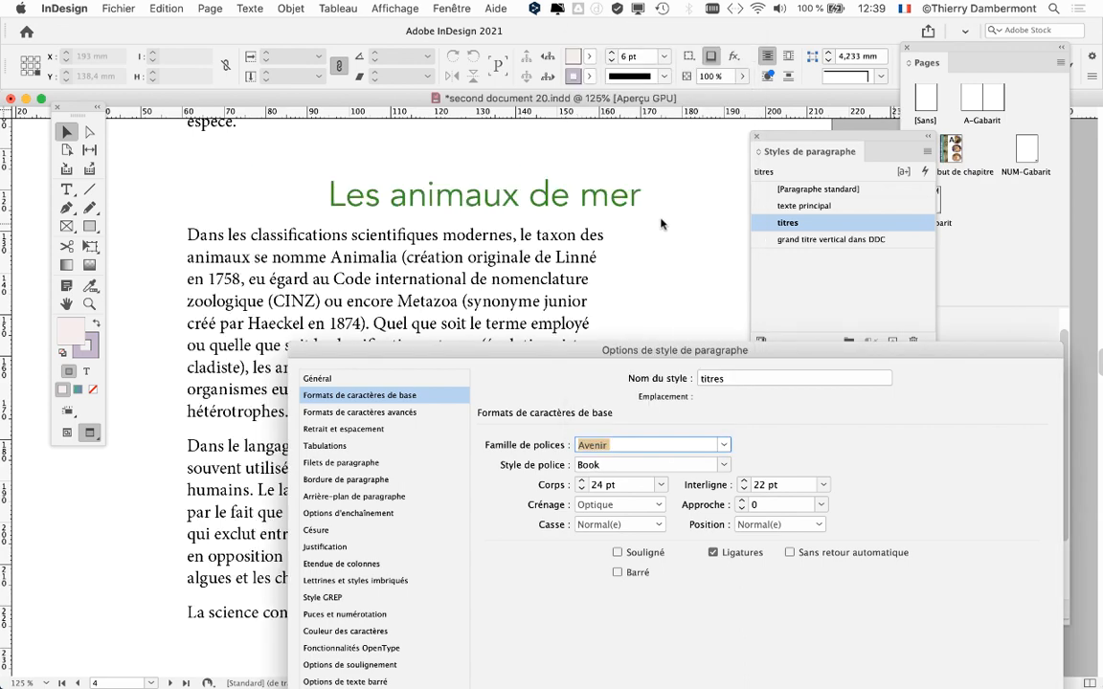
- Set the titres style's paragraph alignment to Aligner à gauche
{"action": "left_click_drag", "start_coordinate": [706, 357], "coordinate": [720, 273]}
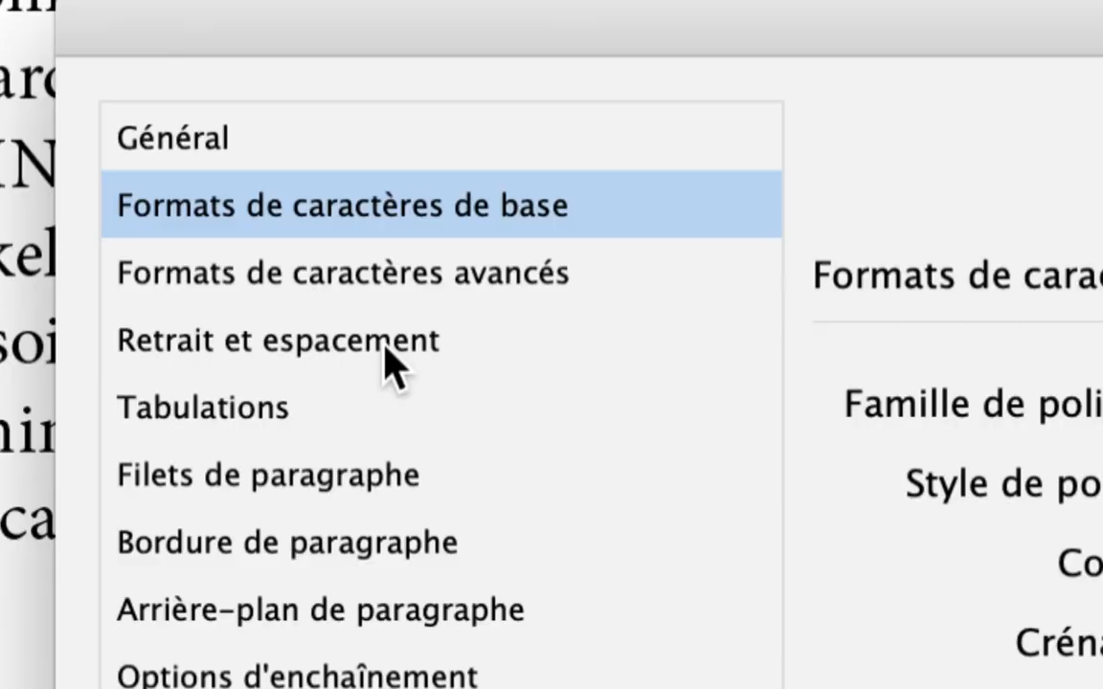
{"action": "left_click", "coordinate": [385, 347]}
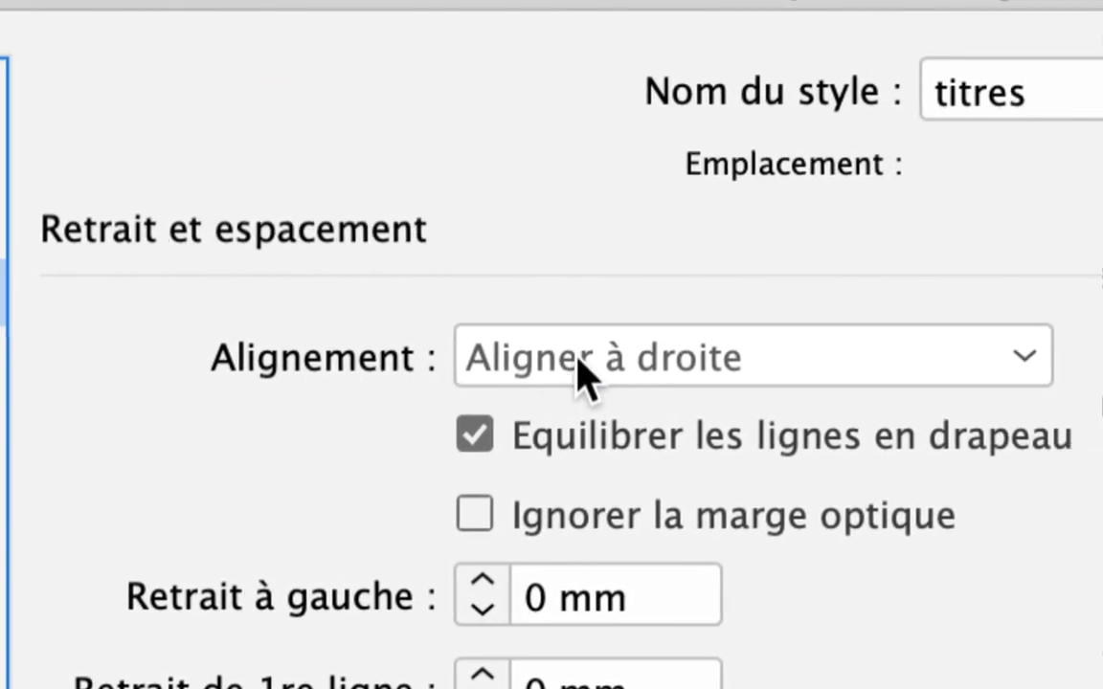
{"action": "left_click", "coordinate": [582, 361]}
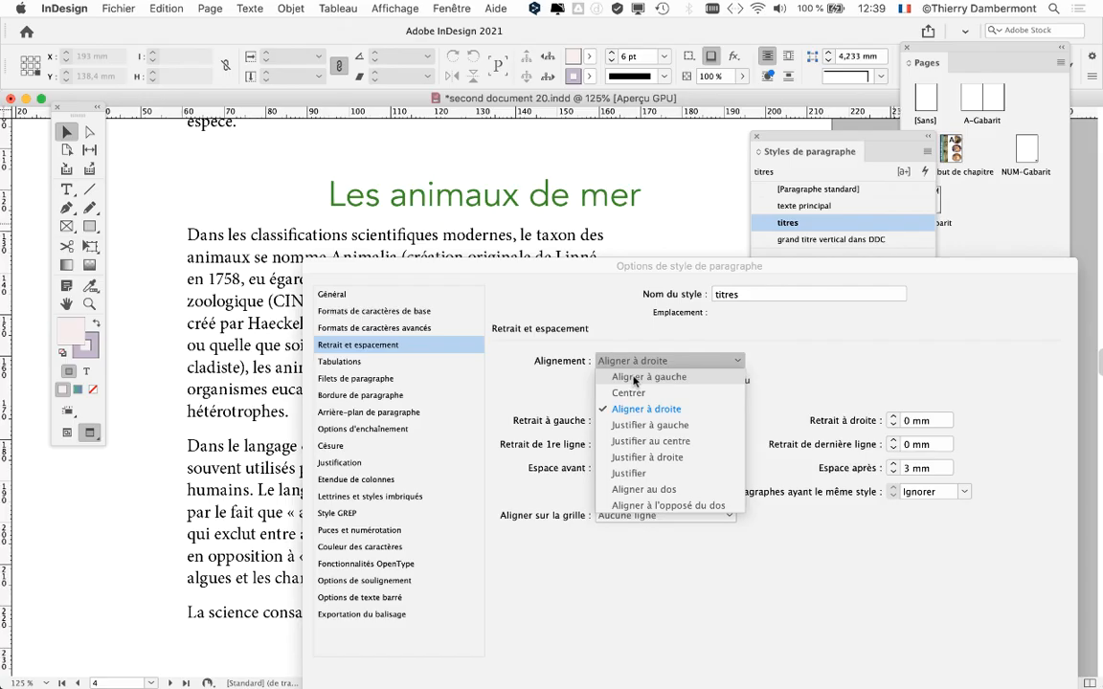
{"action": "left_click", "coordinate": [634, 379]}
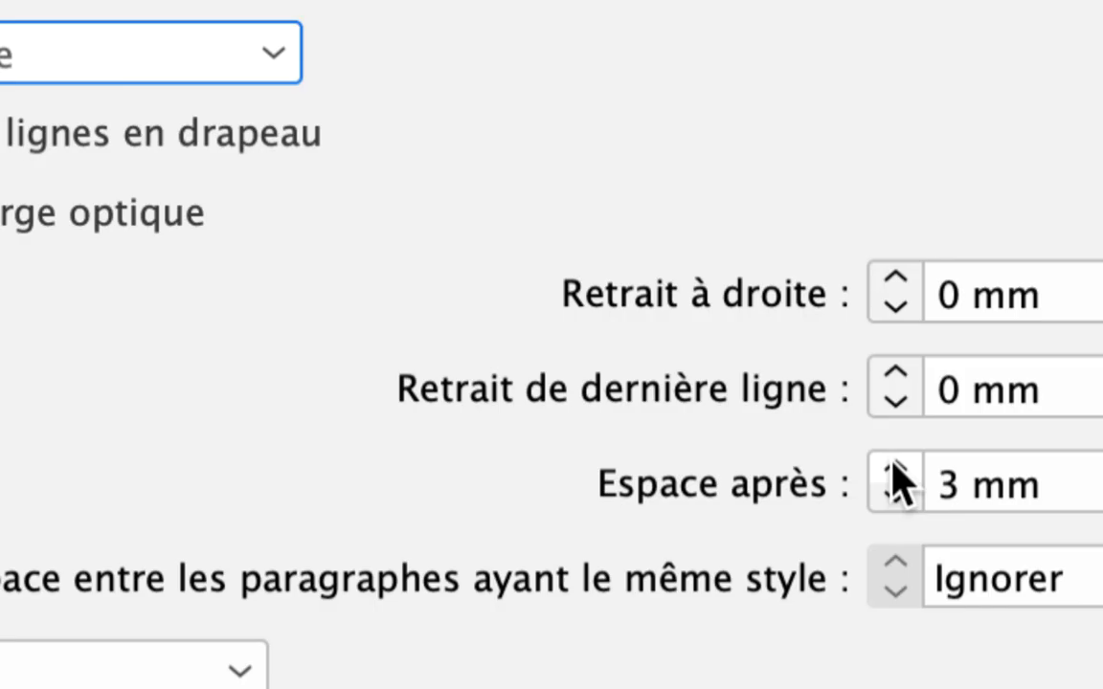
- Set the titres style's space after paragraphs (Espace après) to 5 mm and apply the style changes
{"action": "left_click", "coordinate": [892, 464]}
{"action": "left_click", "coordinate": [892, 464]}
{"action": "left_click", "coordinate": [892, 464]}
{"action": "left_click", "coordinate": [892, 464]}
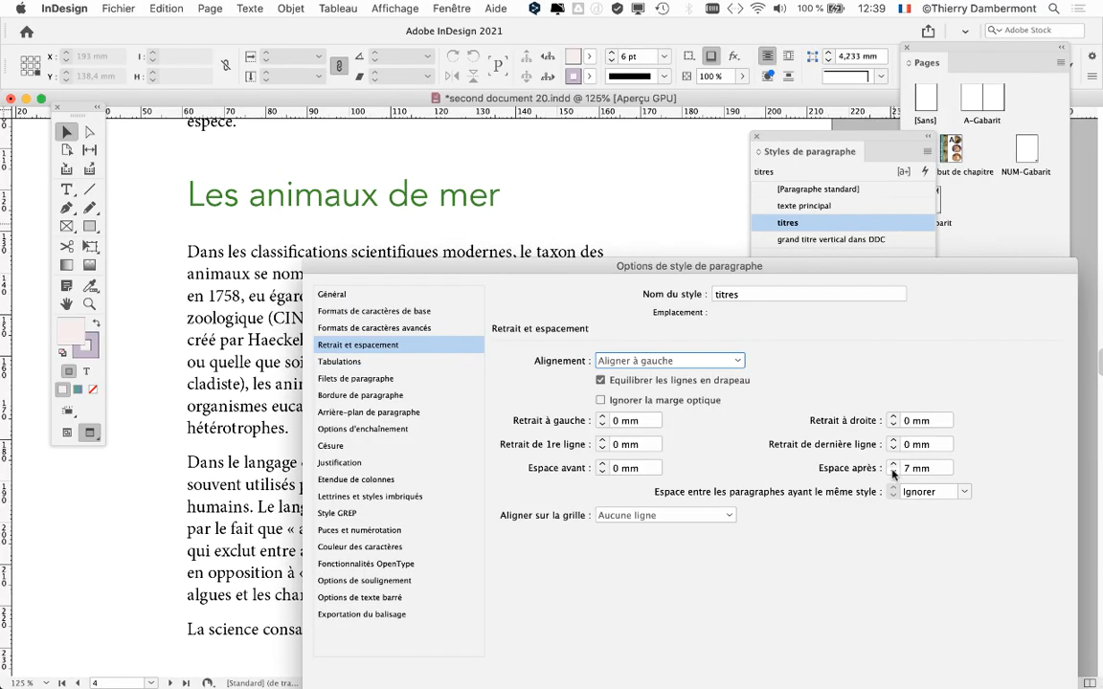
{"action": "left_click", "coordinate": [892, 472]}
{"action": "left_click", "coordinate": [893, 472]}
{"action": "left_click_drag", "start_coordinate": [832, 268], "coordinate": [789, 187]}
{"action": "left_click_drag", "start_coordinate": [881, 183], "coordinate": [778, 28]}
{"action": "left_click", "coordinate": [889, 536]}
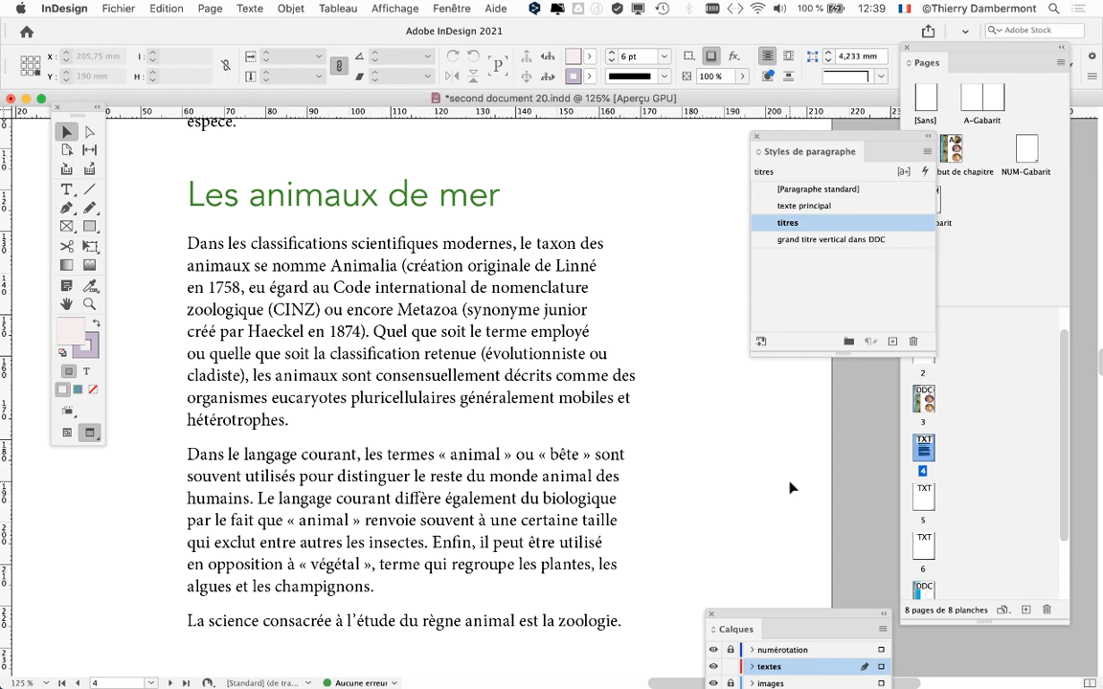
- Apply the titres paragraph style to the heading Les animaux du Monde, un livre à offrir
{"action": "scroll", "coordinate": [497, 490], "scroll_direction": "down", "scroll_amount": 2}
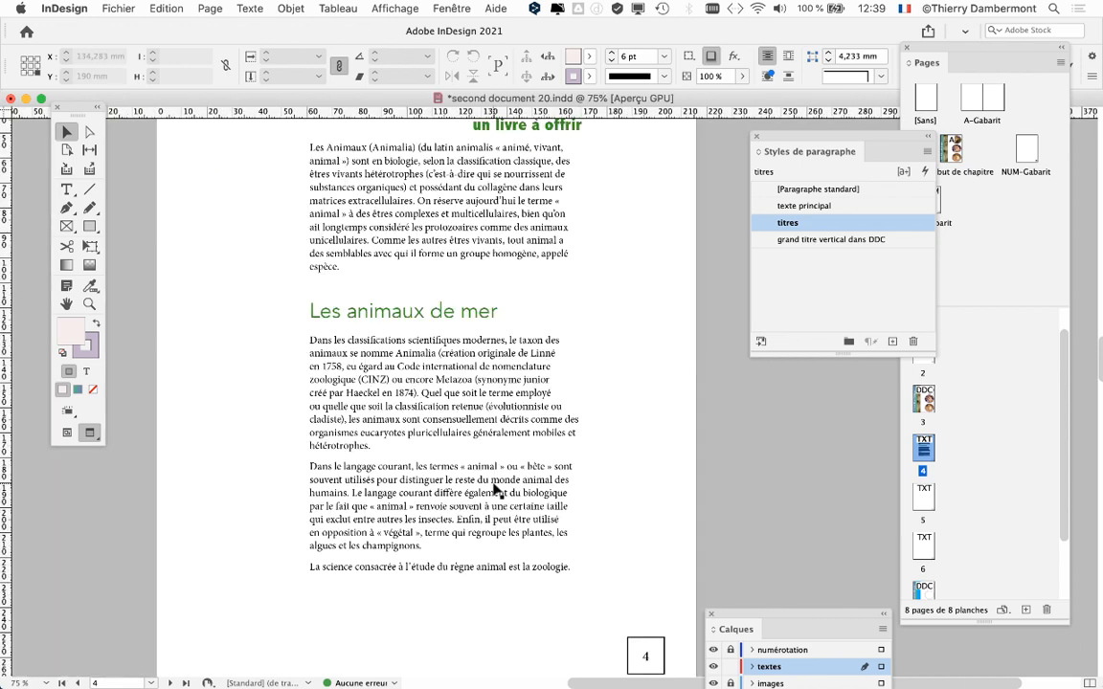
{"action": "scroll", "coordinate": [497, 490], "scroll_direction": "up", "scroll_amount": 3}
{"action": "left_click", "coordinate": [457, 196]}
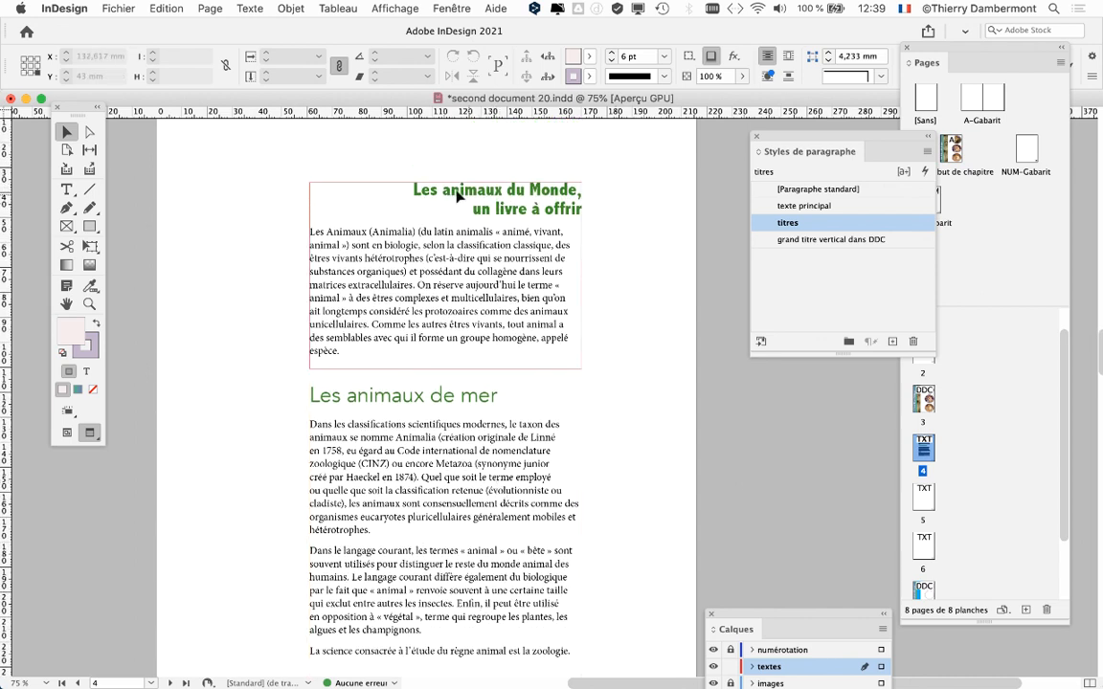
{"action": "key", "text": "t"}
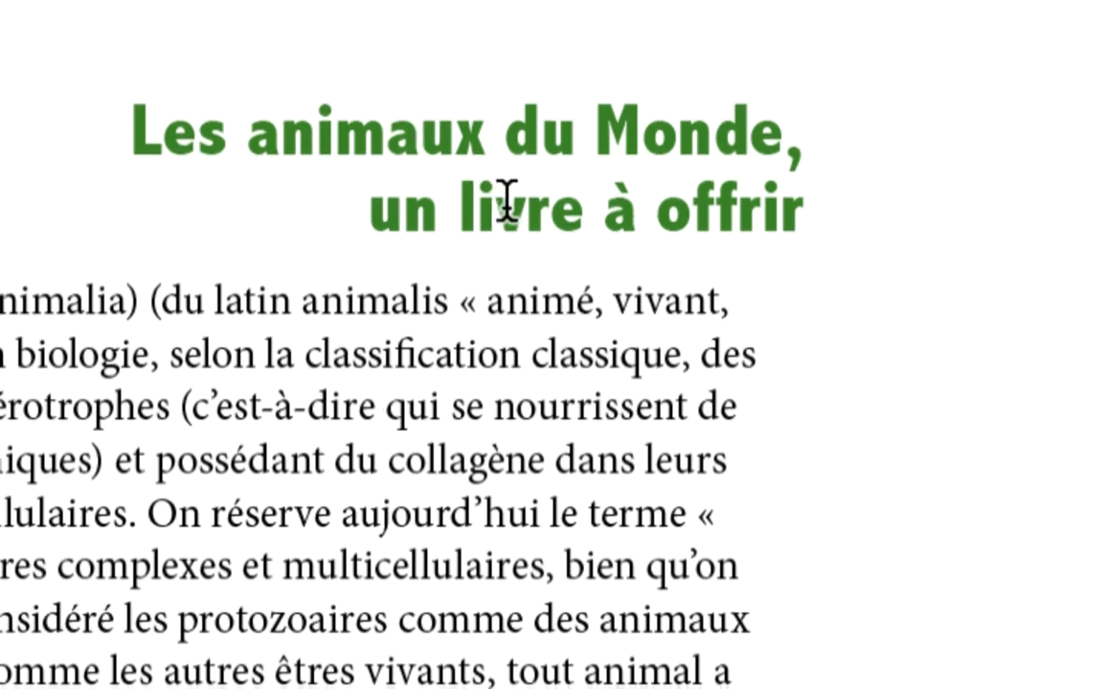
{"action": "left_click", "coordinate": [498, 188]}
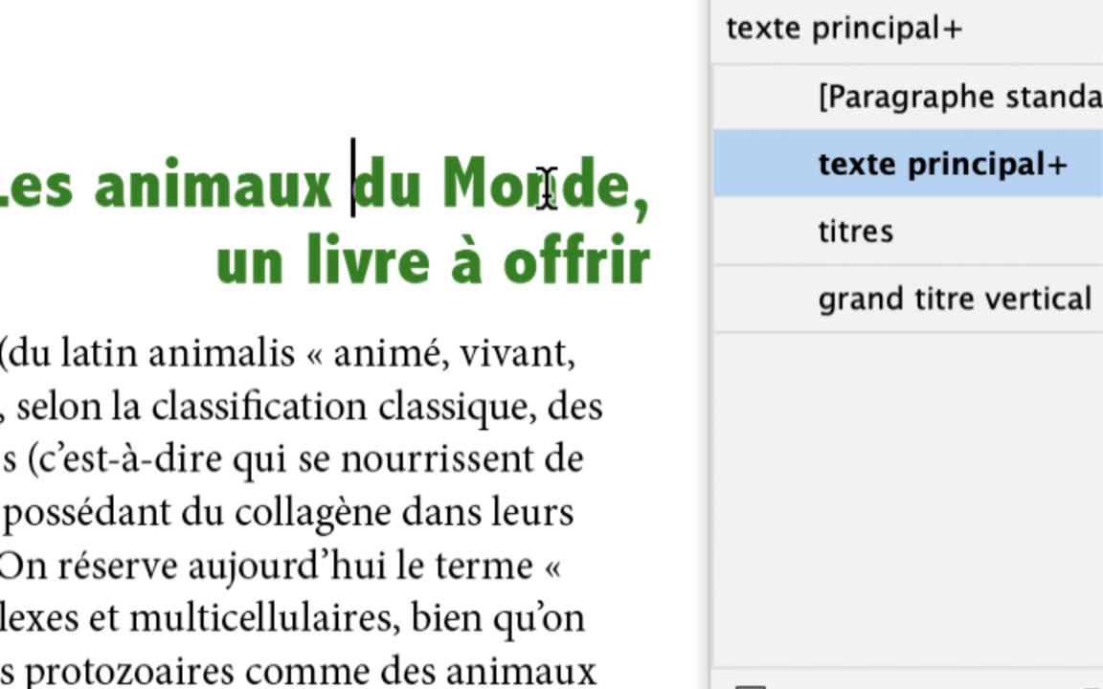
{"action": "left_click", "coordinate": [546, 189]}
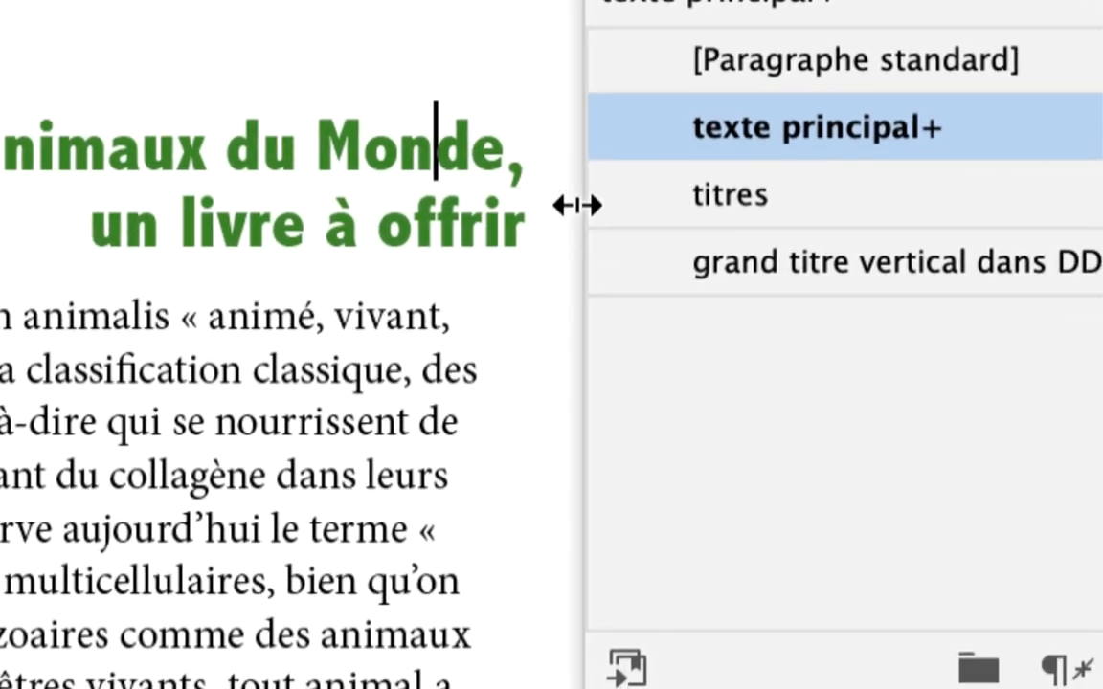
{"action": "left_click", "coordinate": [782, 254]}
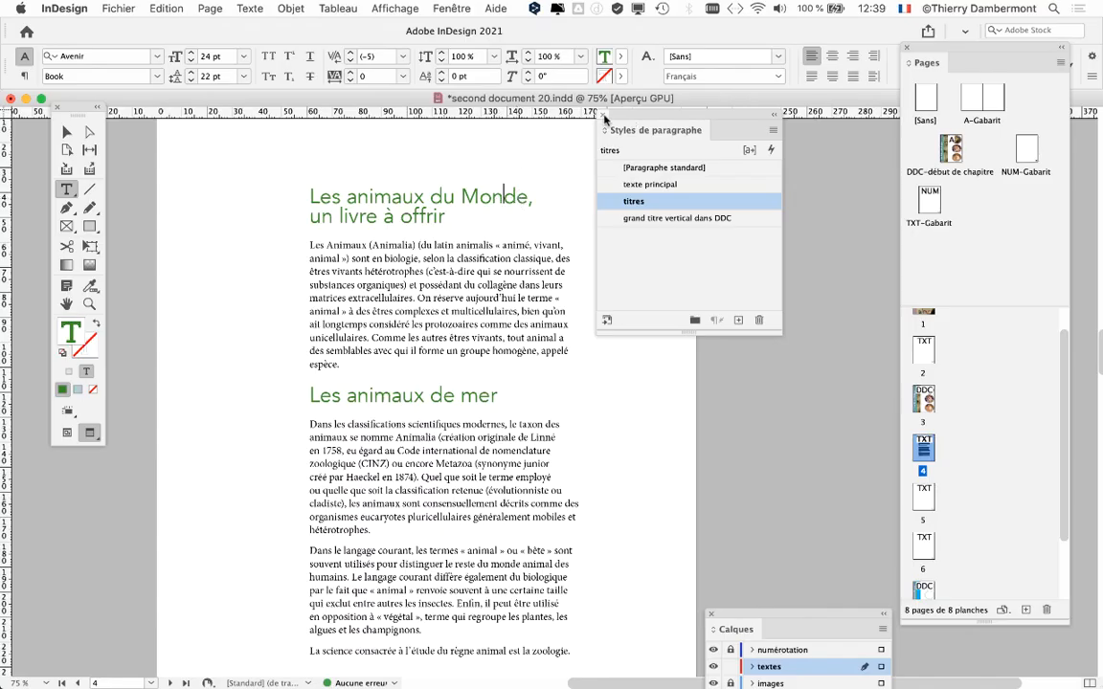
- Close the Styles de paragraphe panel and show it again
{"action": "left_click", "coordinate": [540, 102]}
{"action": "left_click", "coordinate": [247, 7]}
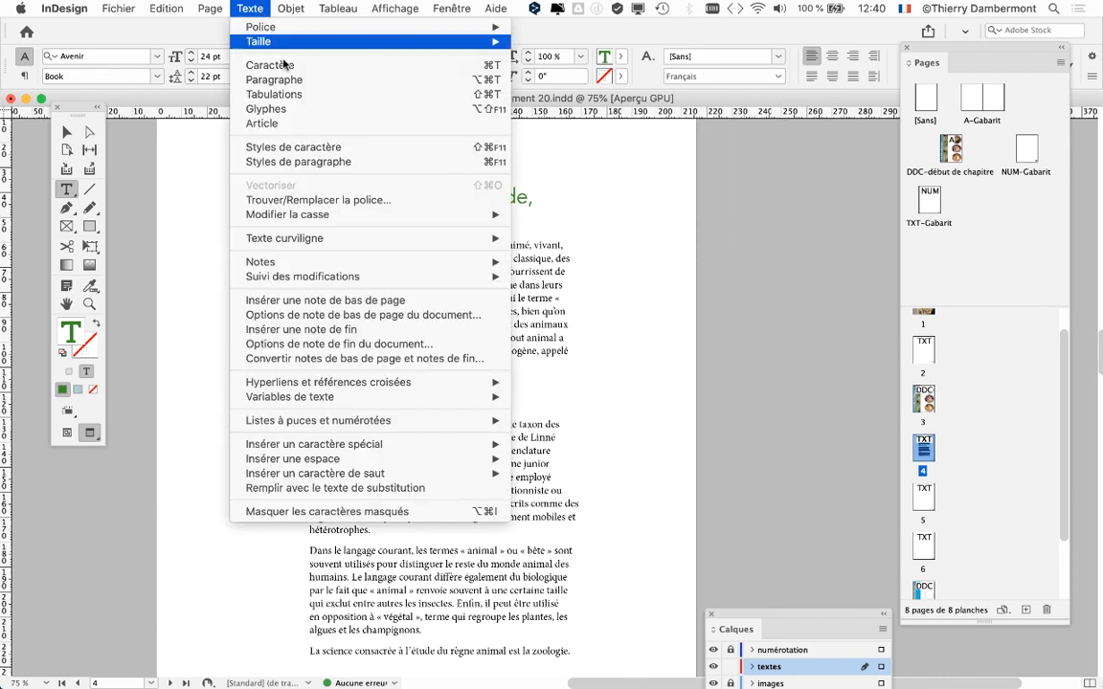
{"action": "left_click", "coordinate": [299, 162]}
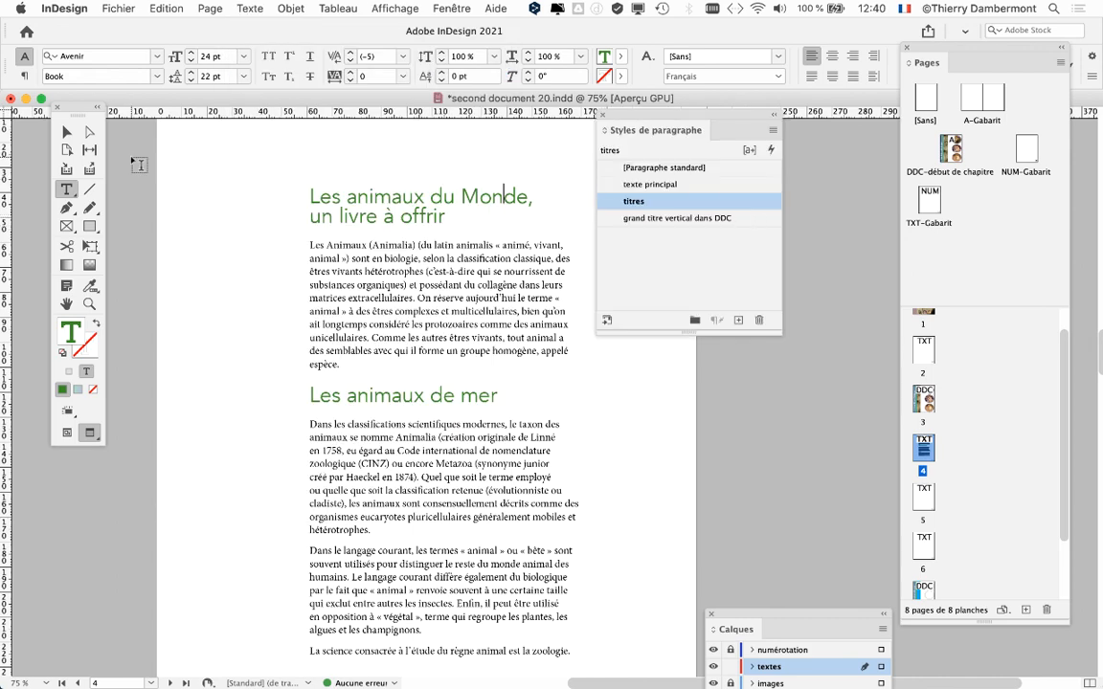
- Change the titres style's character colour to the magenta swatch C=0 M=100 J=0 N=0 and apply the style changes
{"action": "key", "text": "Escape"}
{"action": "left_click", "coordinate": [641, 201]}
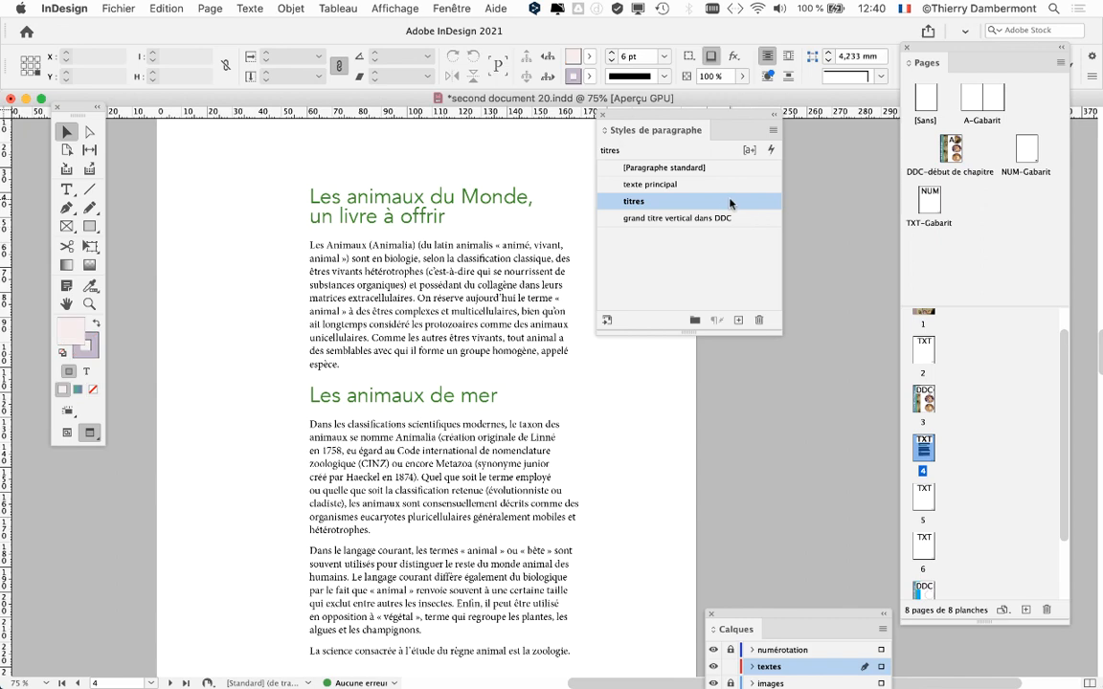
{"action": "double_click", "coordinate": [641, 201]}
{"action": "left_click_drag", "start_coordinate": [330, 28], "coordinate": [833, 30]}
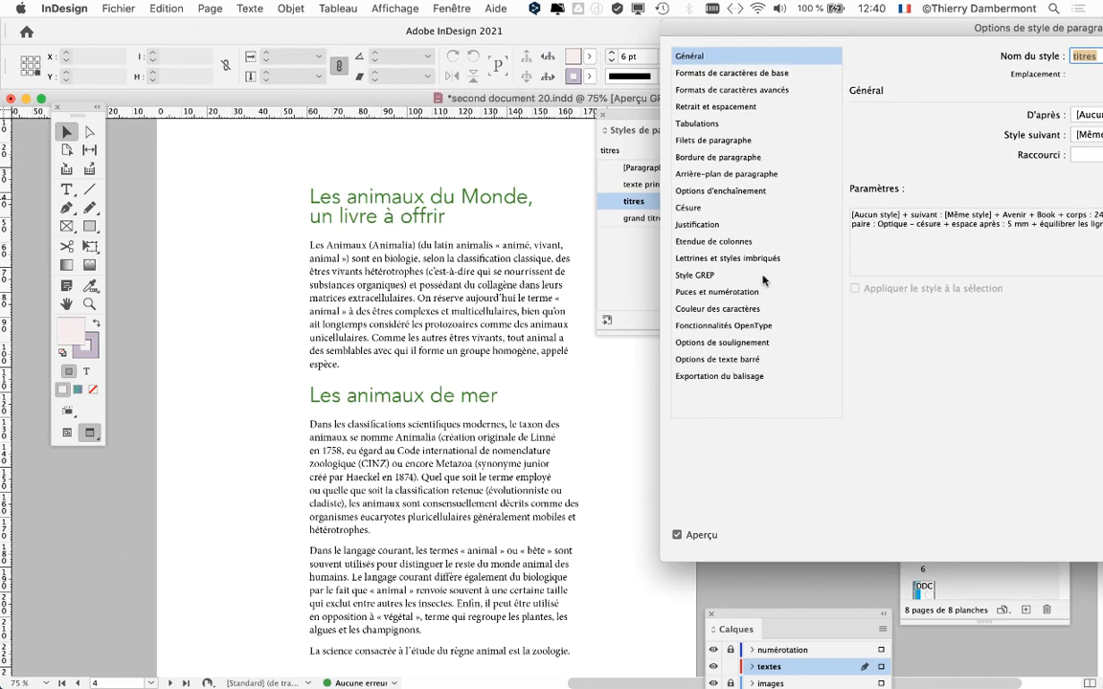
{"action": "left_click", "coordinate": [740, 310]}
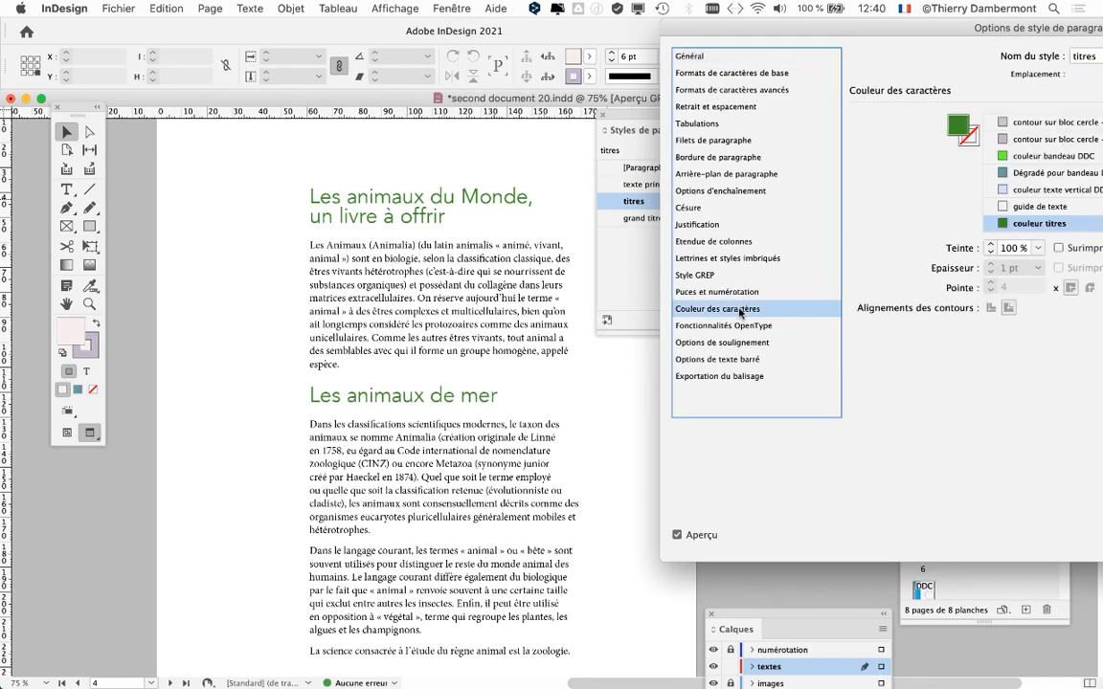
{"action": "scroll", "coordinate": [1043, 188], "scroll_direction": "up", "scroll_amount": 5}
{"action": "left_click", "coordinate": [1032, 190]}
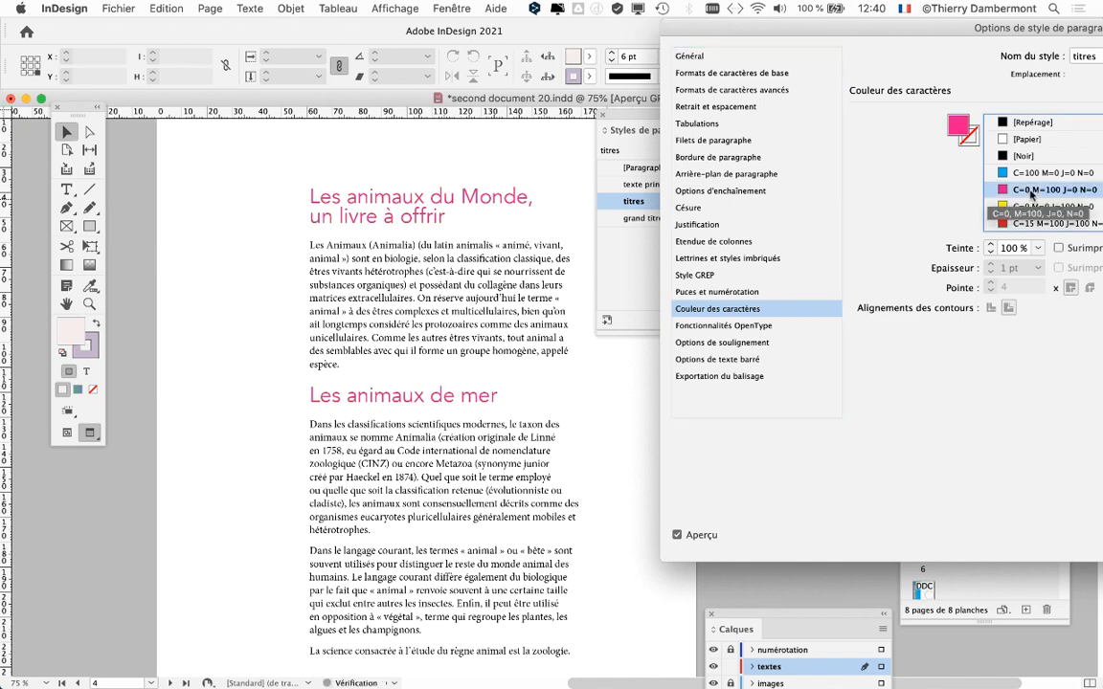
{"action": "left_click_drag", "start_coordinate": [819, 35], "coordinate": [568, 11]}
{"action": "left_click", "coordinate": [1075, 535]}
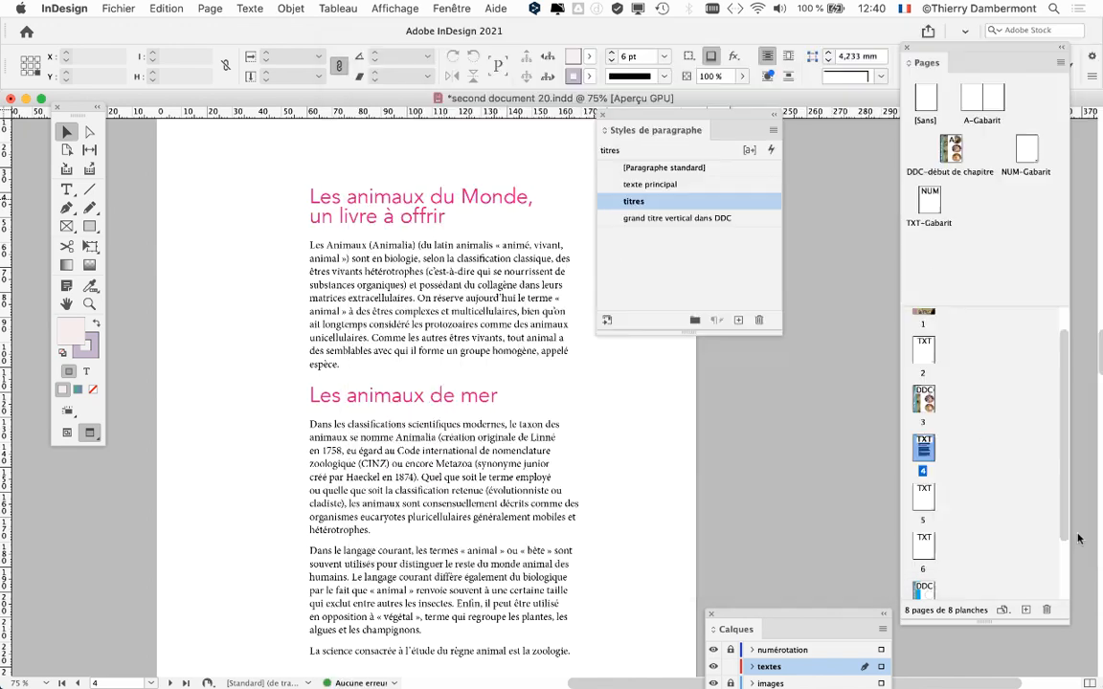
- Close the Styles de paragraphe panel and save the document under the new name second document 21.indd
{"action": "left_click", "coordinate": [540, 101]}
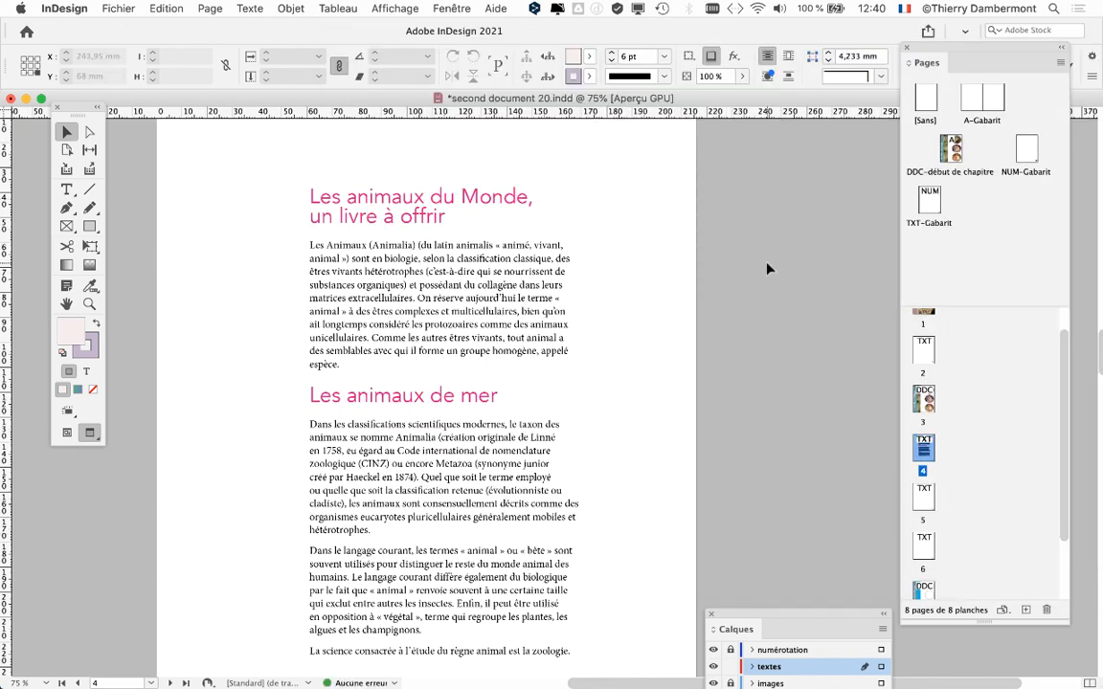
{"action": "left_click", "coordinate": [119, 9]}
{"action": "left_click", "coordinate": [156, 123]}
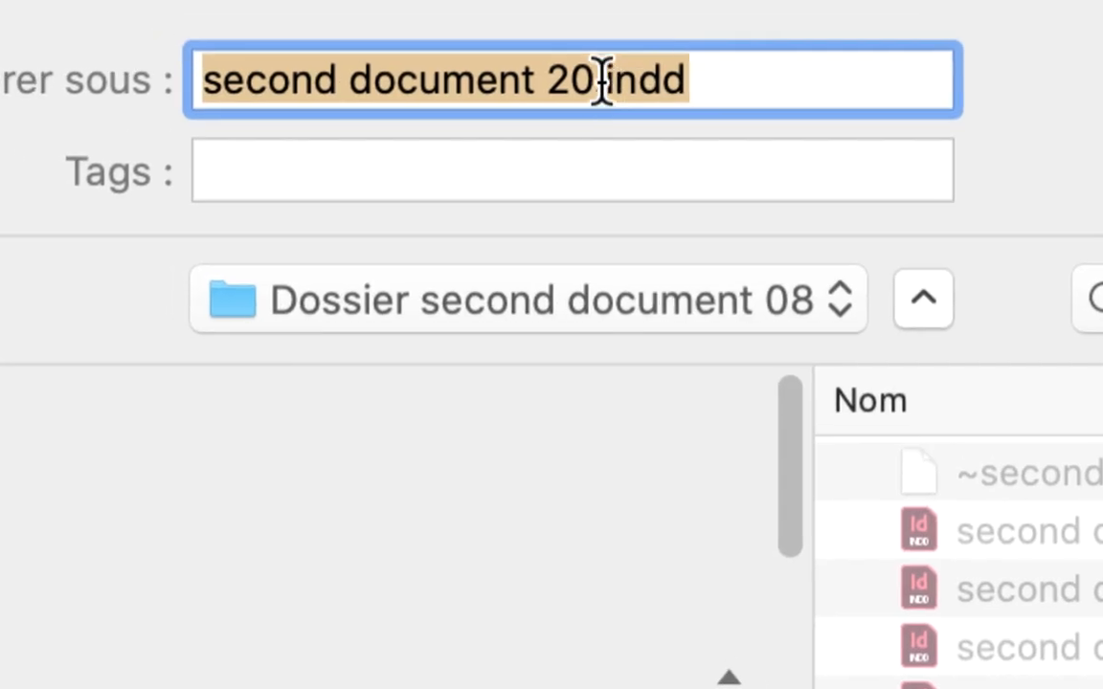
{"action": "left_click", "coordinate": [557, 58]}
{"action": "key", "text": "BackSpace"}
{"action": "type", "text": "1"}
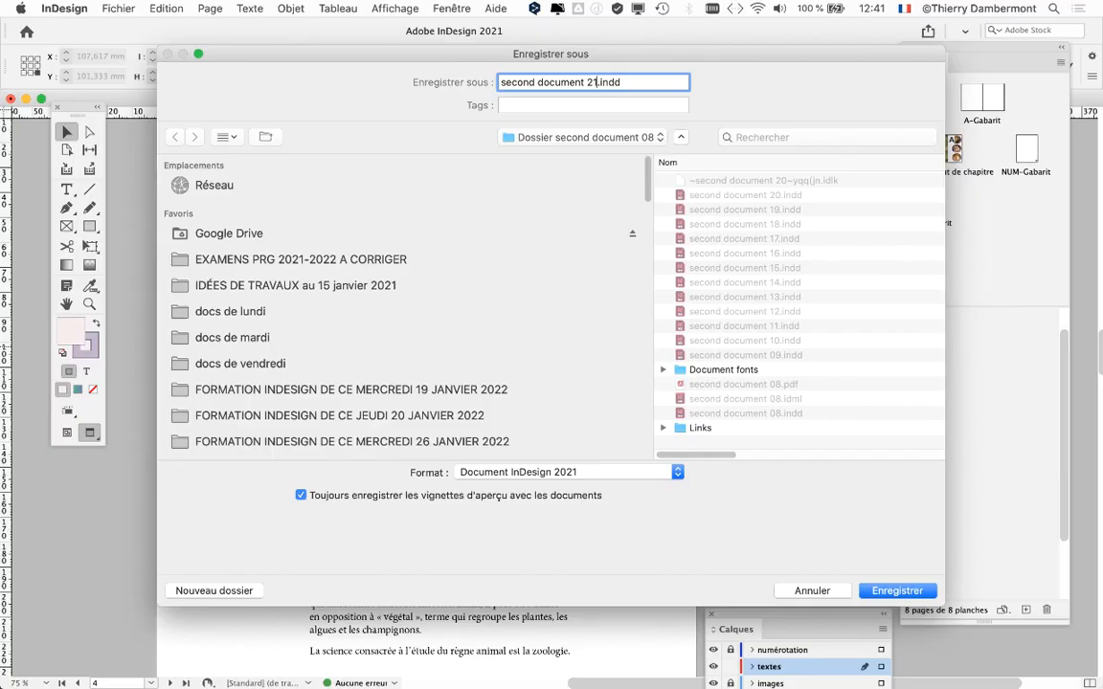